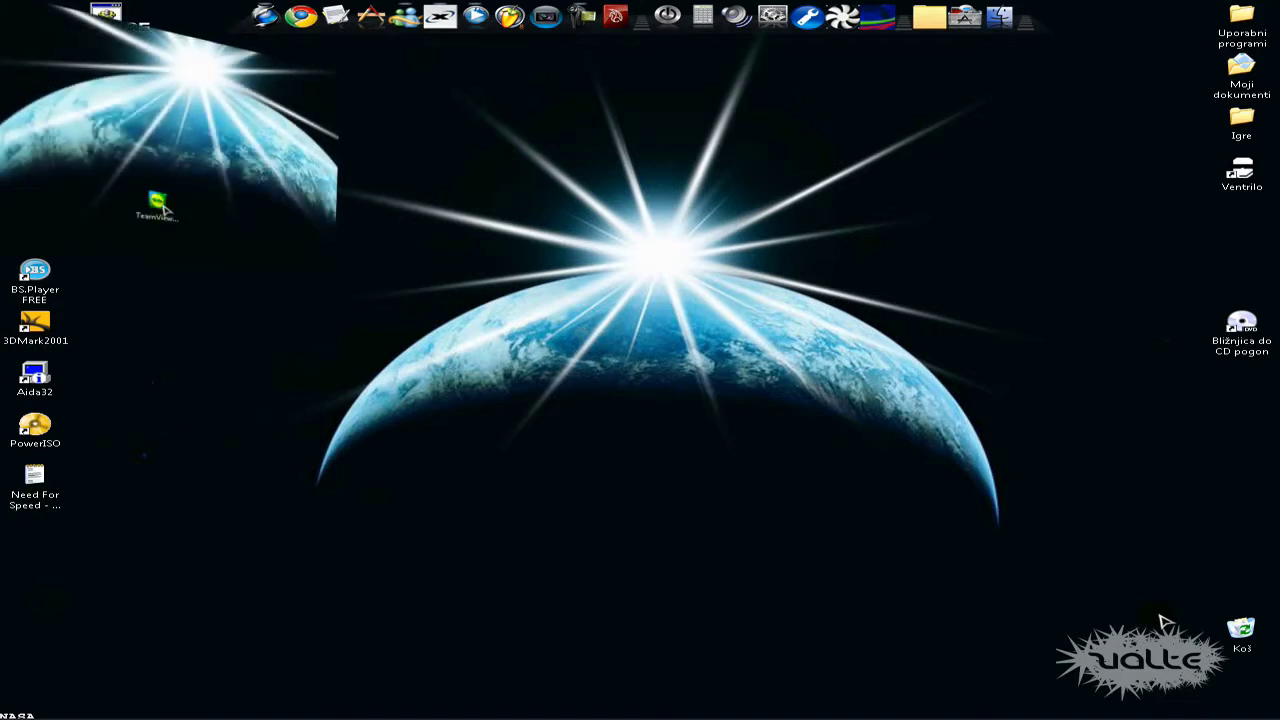
# Launch the TeamViewer 4 setup and choose to install it for personal, non-commercial use
pyautogui.doubleClick(158, 205)
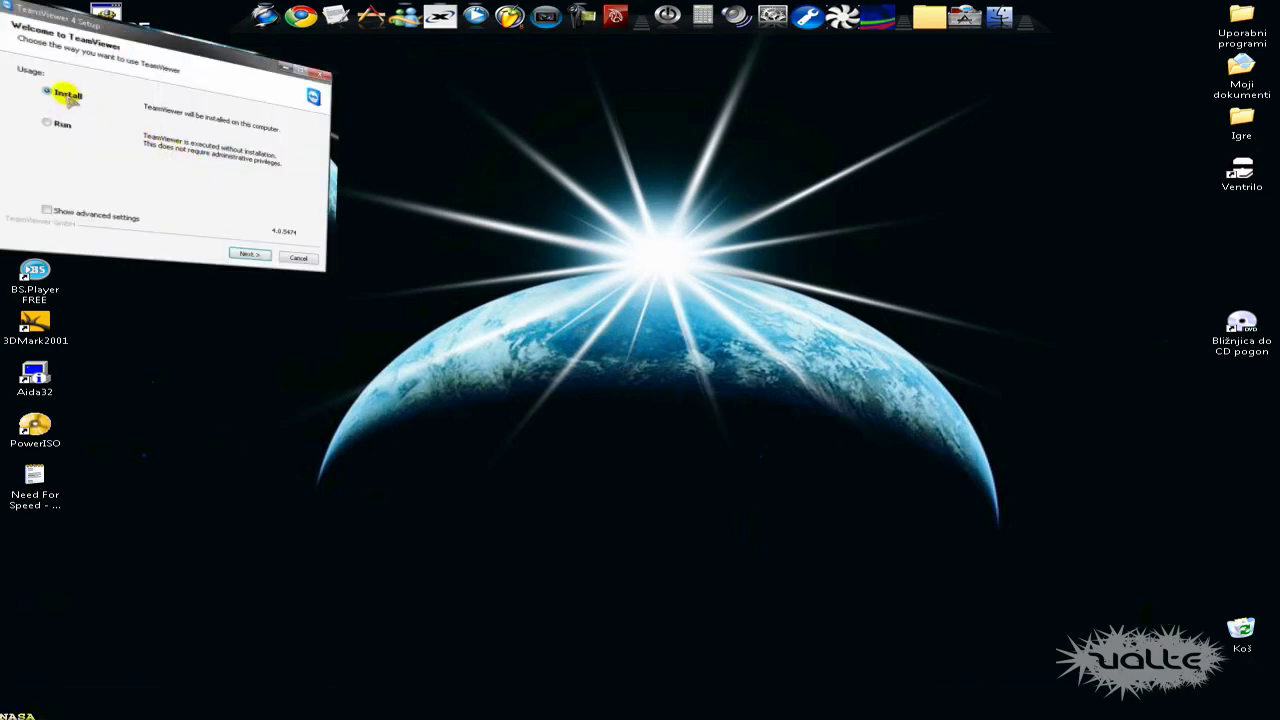
pyautogui.click(245, 257)
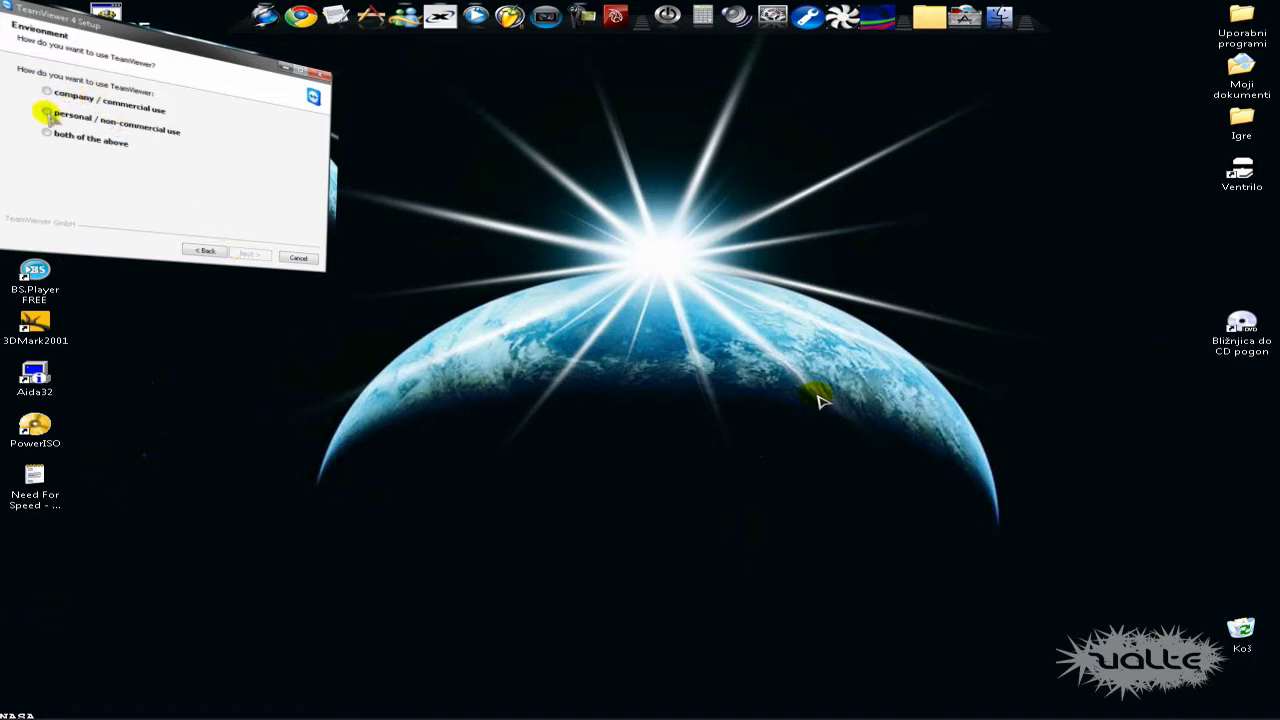
pyautogui.click(46, 113)
pyautogui.click(250, 256)
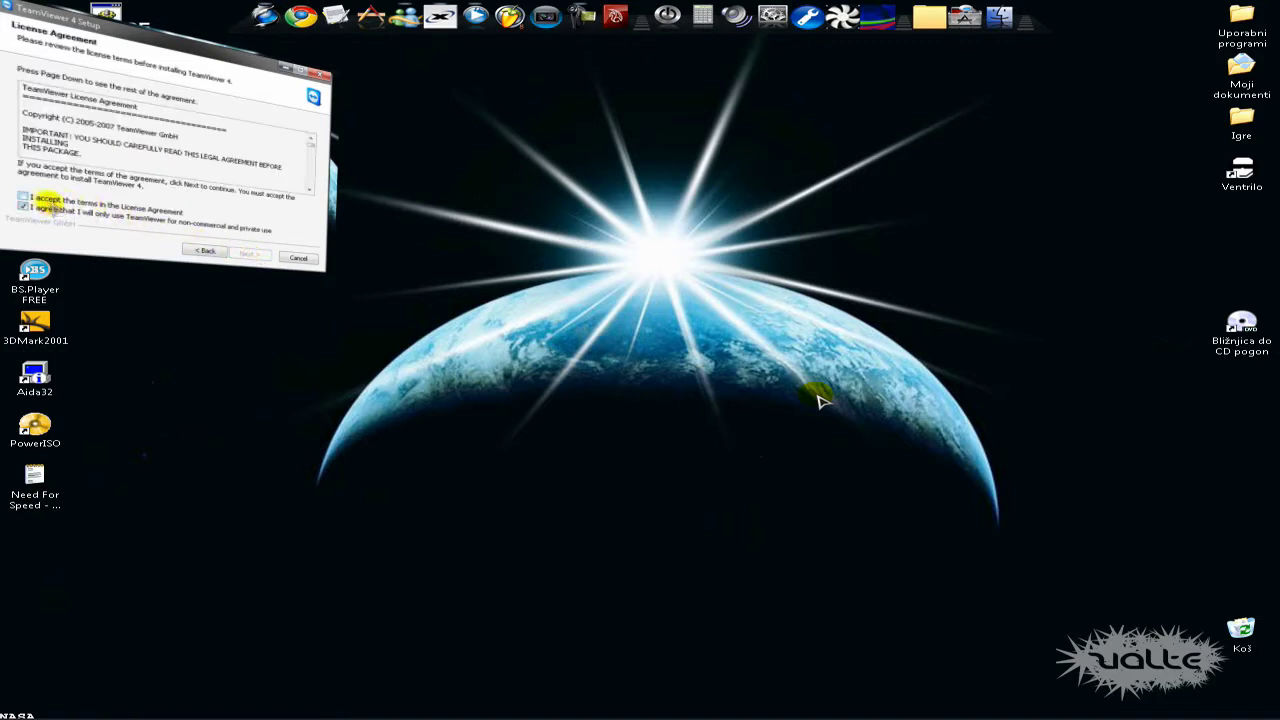
# Accept the license terms, run the normal installation, and switch to the TeamViewer site in Firefox
pyautogui.click(40, 201)
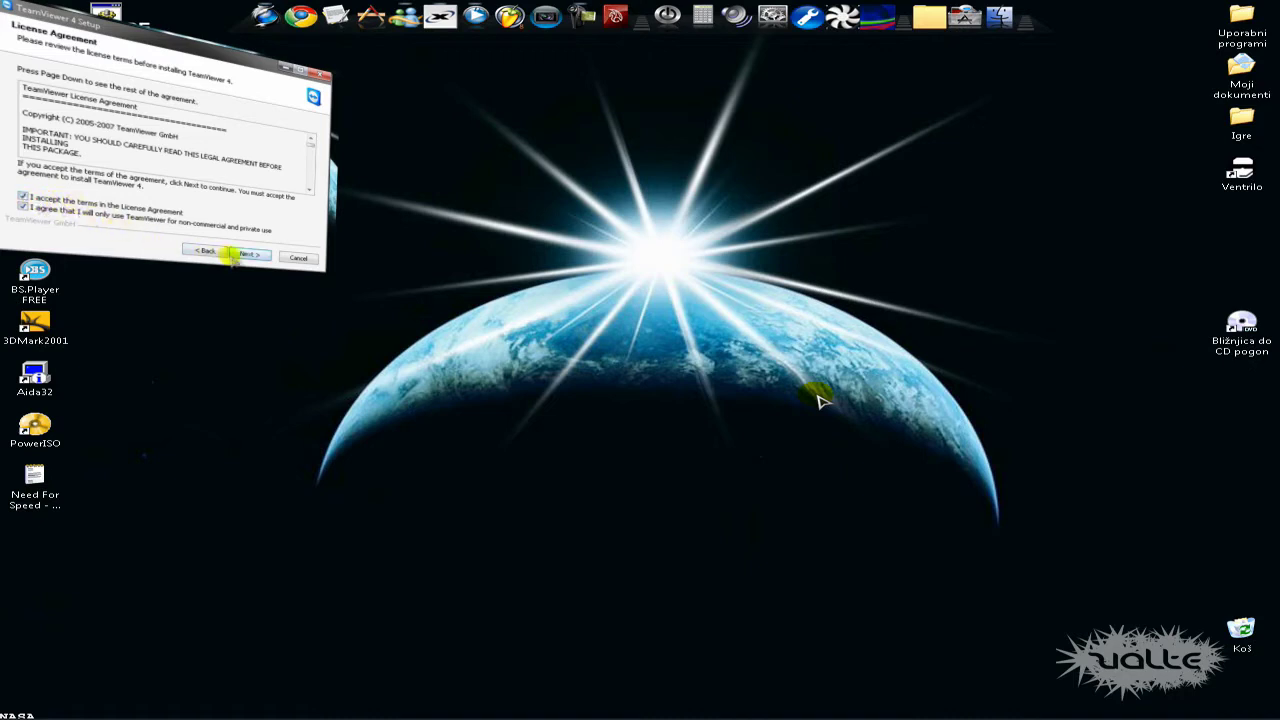
pyautogui.click(248, 255)
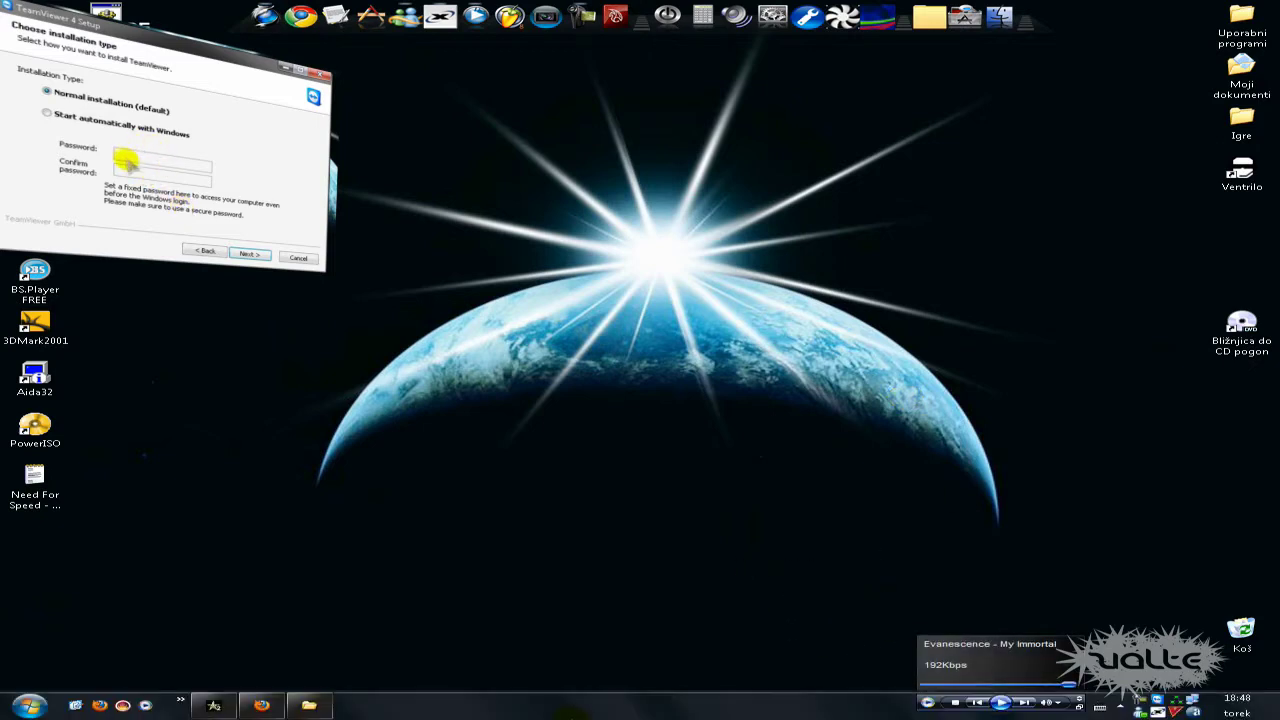
pyautogui.click(249, 254)
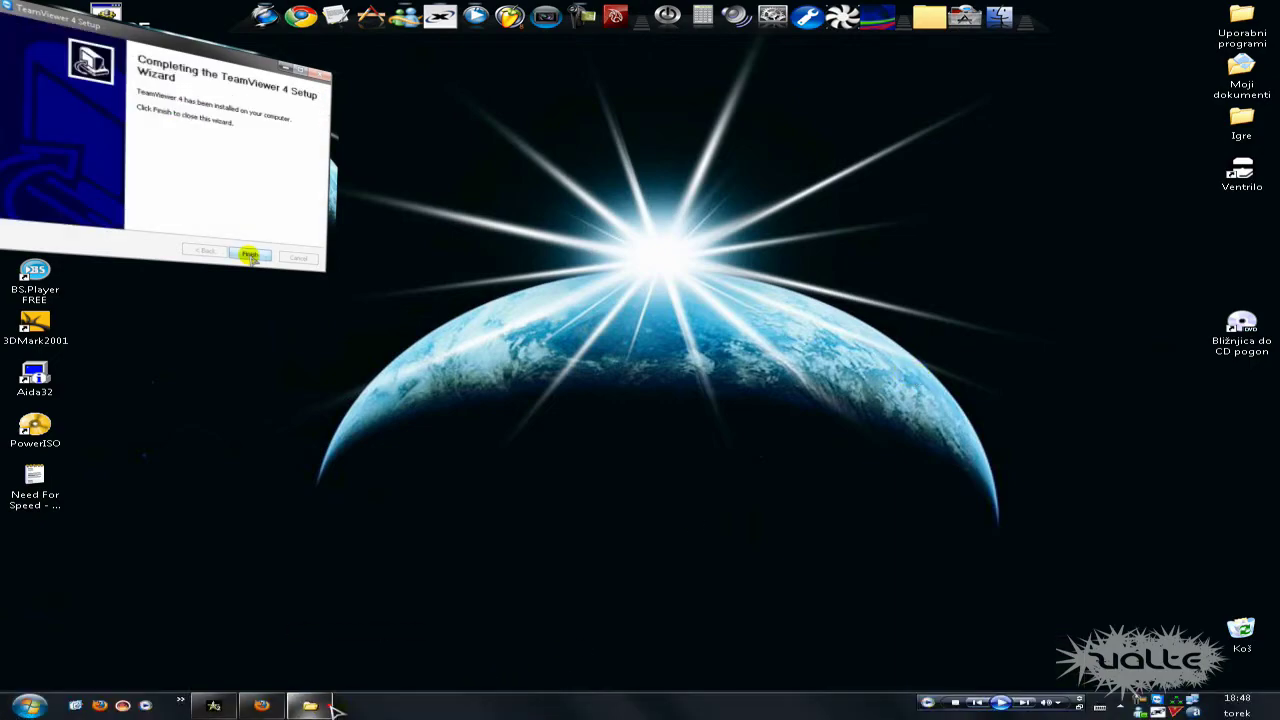
pyautogui.click(330, 707)
pyautogui.click(261, 706)
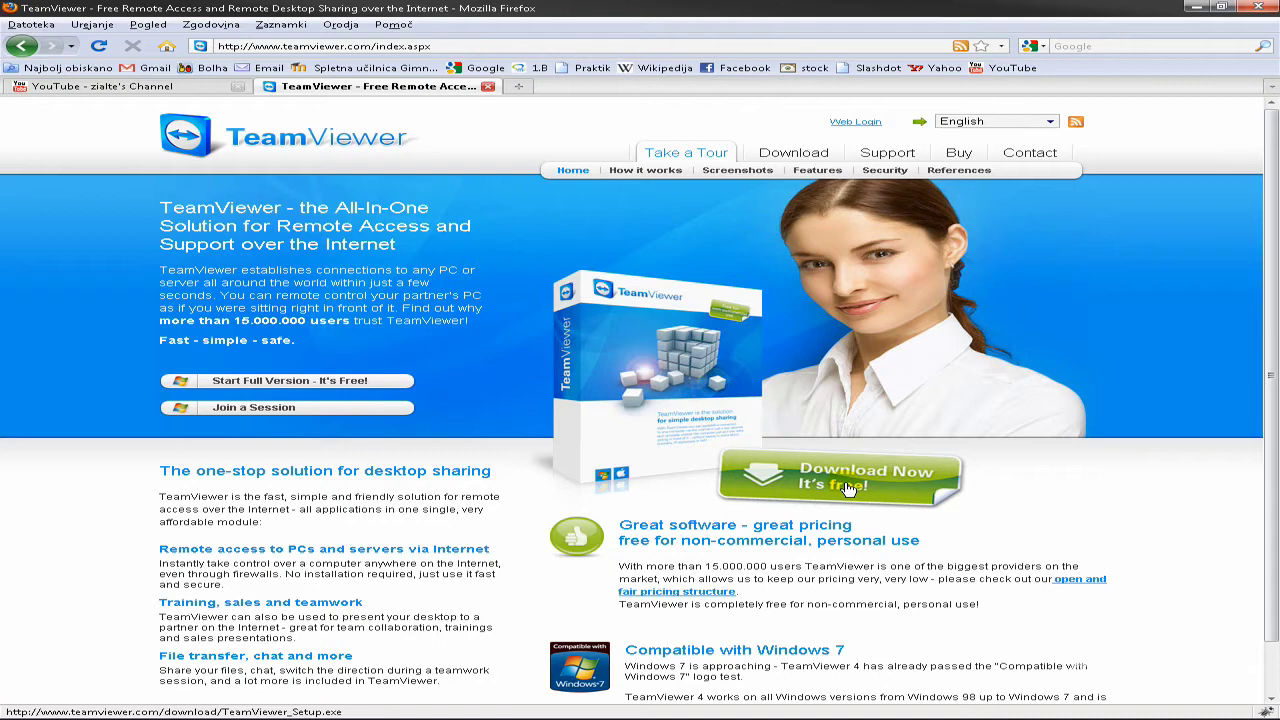
# Download TeamViewer_Setup.exe from teamviewer.com and minimize Firefox
pyautogui.click(901, 490)
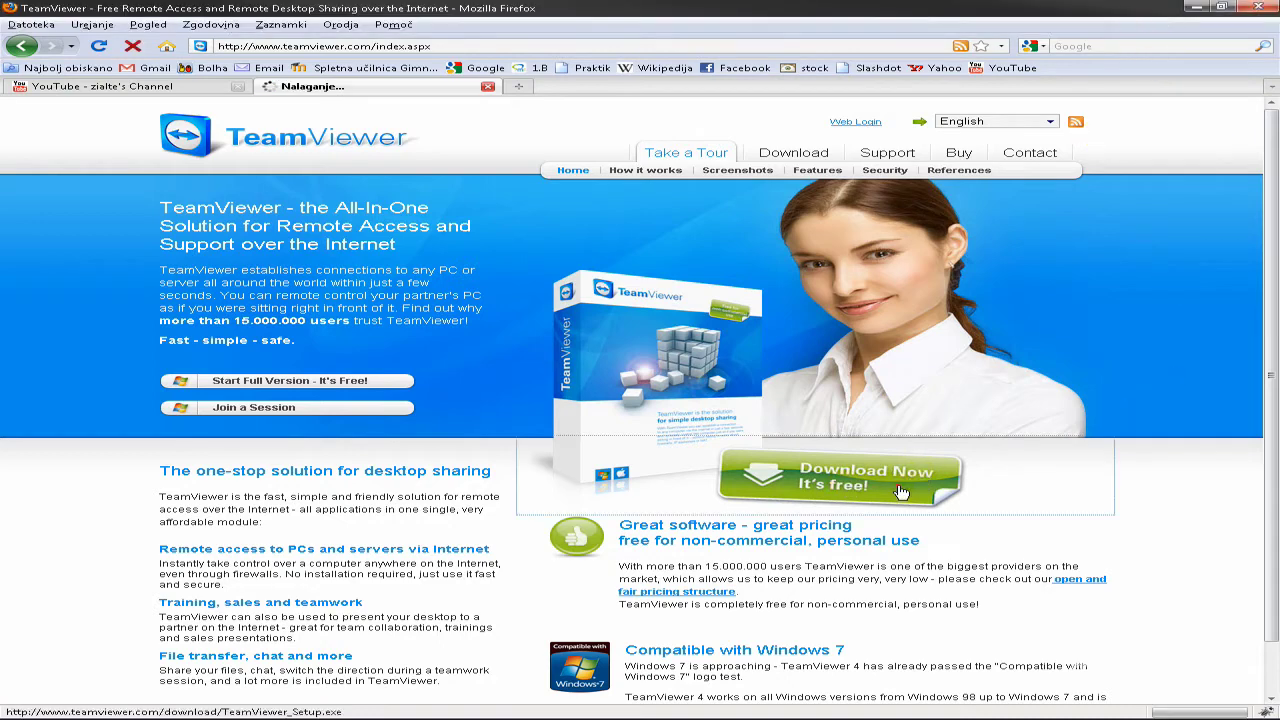
pyautogui.click(948, 286)
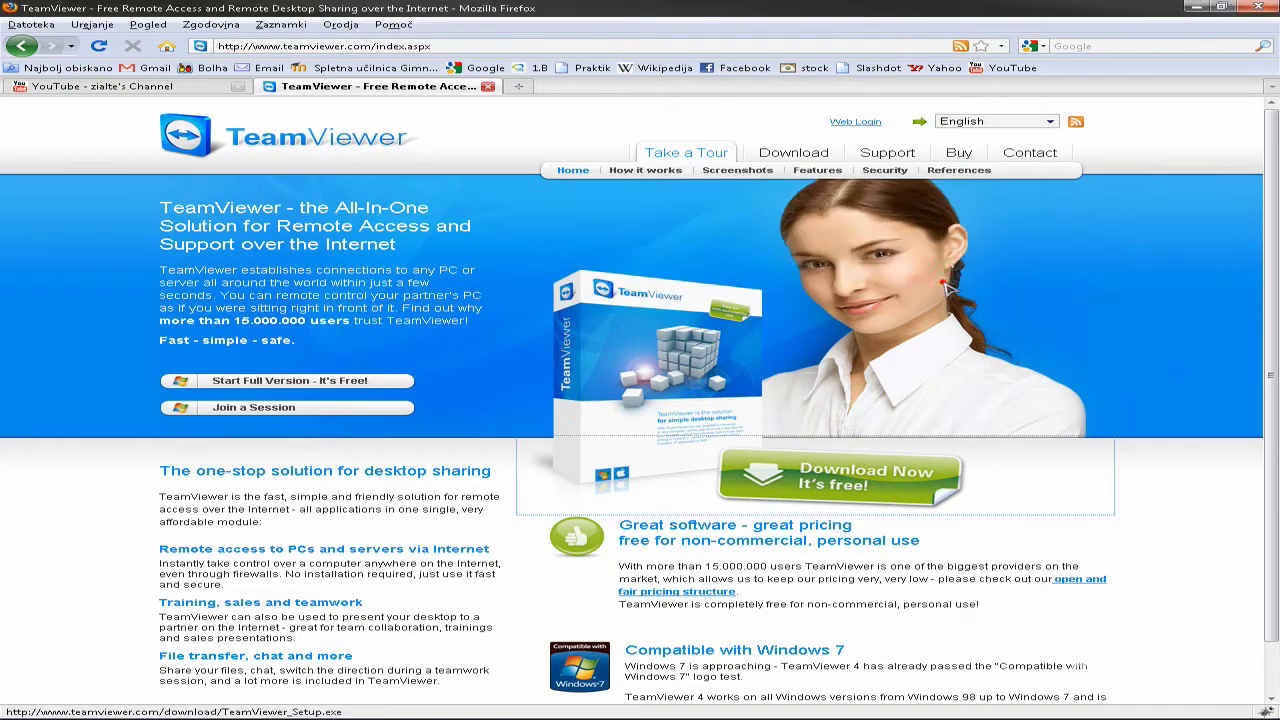
pyautogui.click(1196, 7)
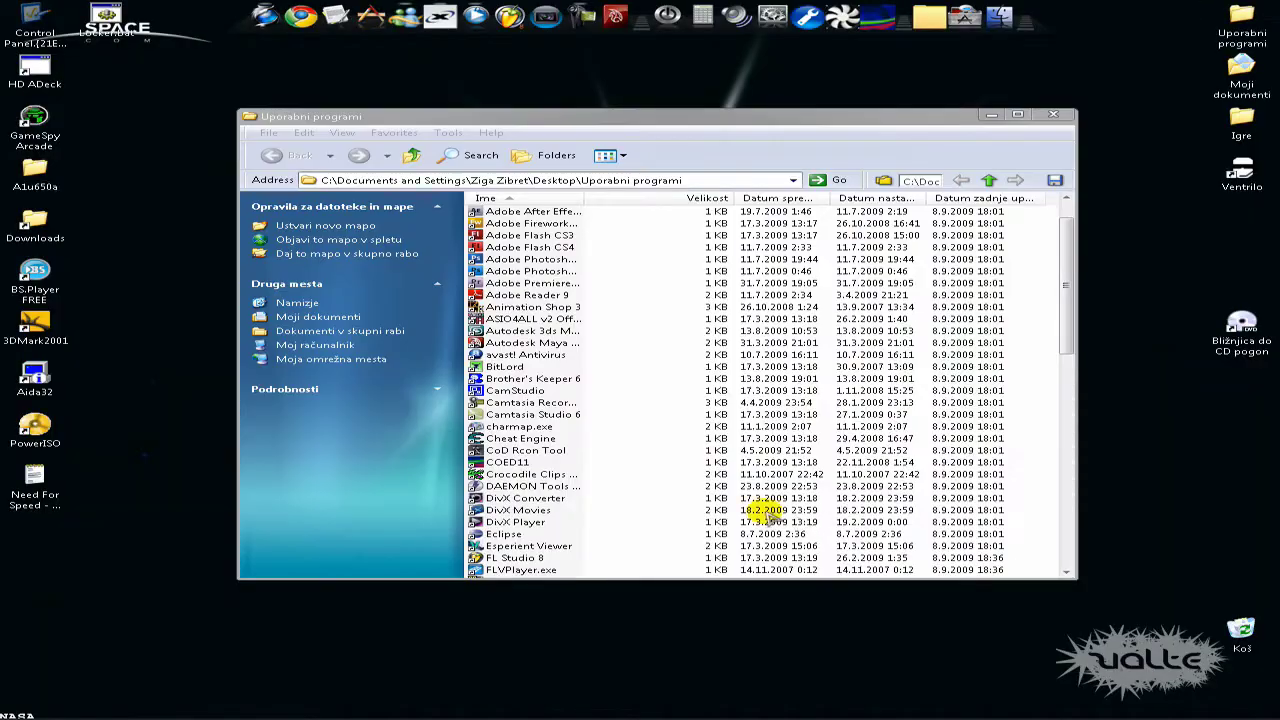
# Start TeamViewer 4 from its shortcut in the Uporabni programi folder
pyautogui.click(950, 118)
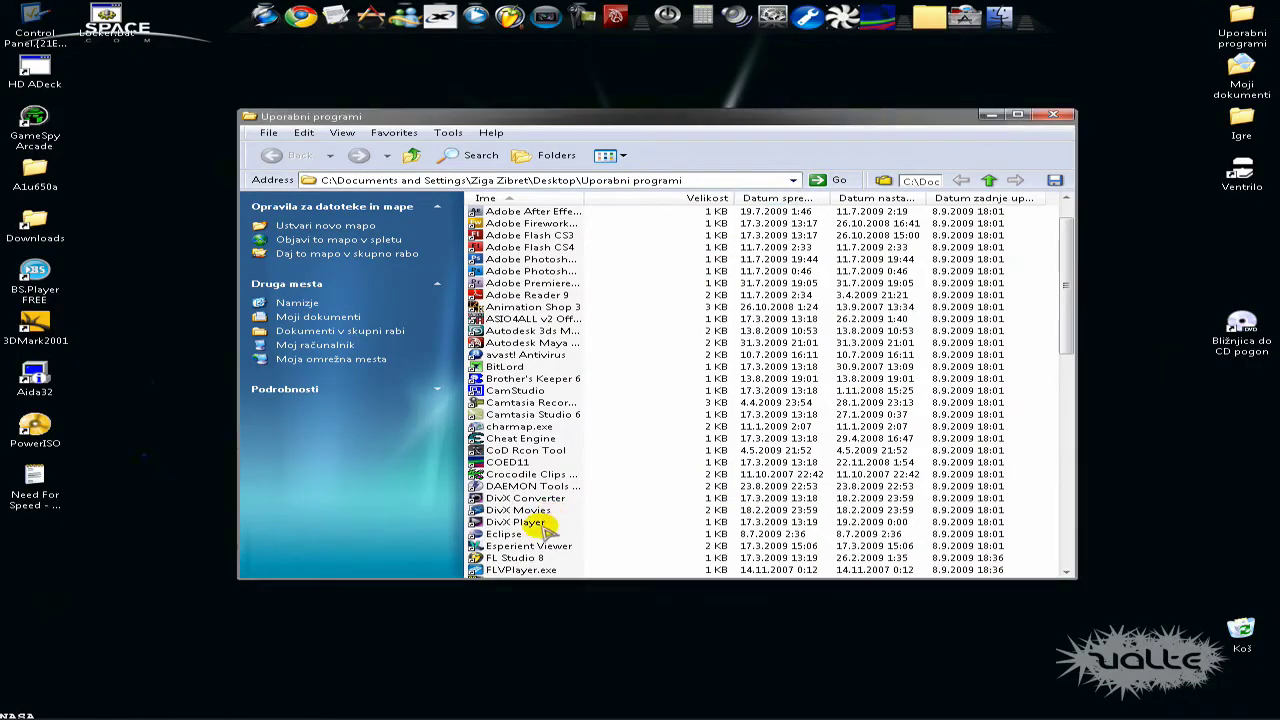
pyautogui.moveTo(1068, 322); pyautogui.dragTo(1045, 520)
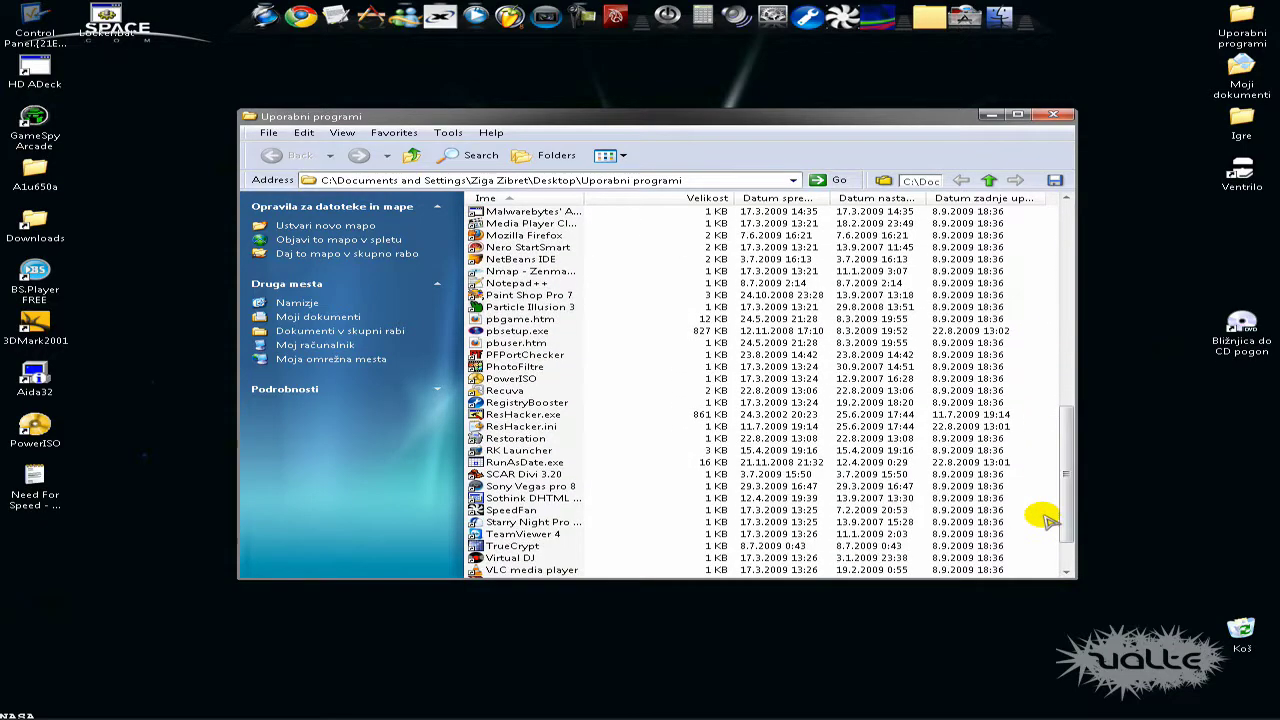
pyautogui.click(524, 535)
pyautogui.doubleClick(524, 537)
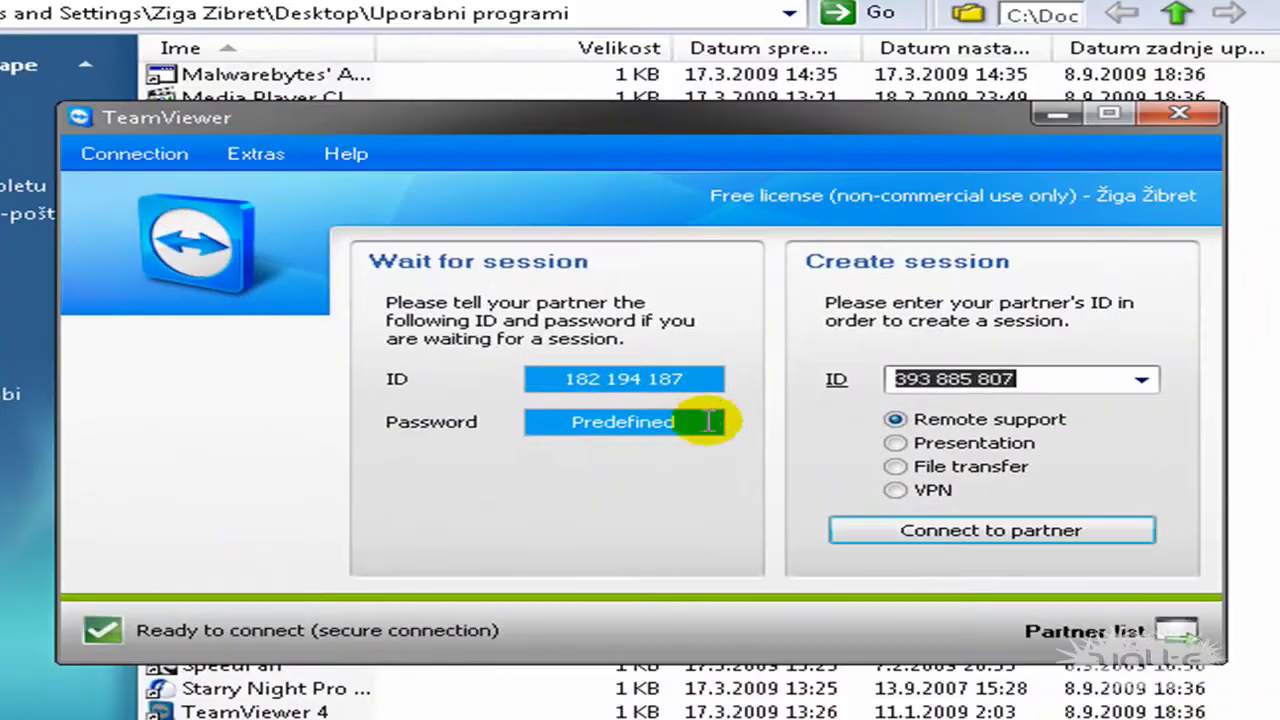
pyautogui.click(160, 157)
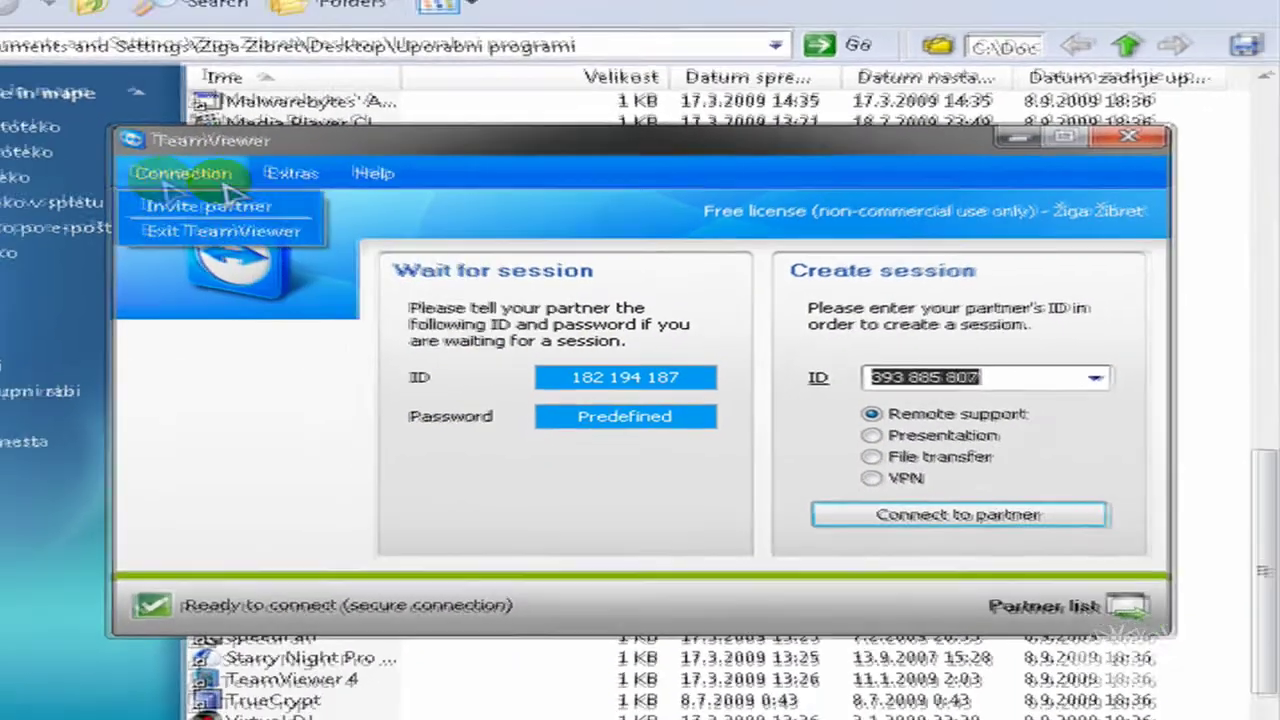
# Open TeamViewer Options, review the Security and General password settings, then close the dialog
pyautogui.moveTo(291, 173)
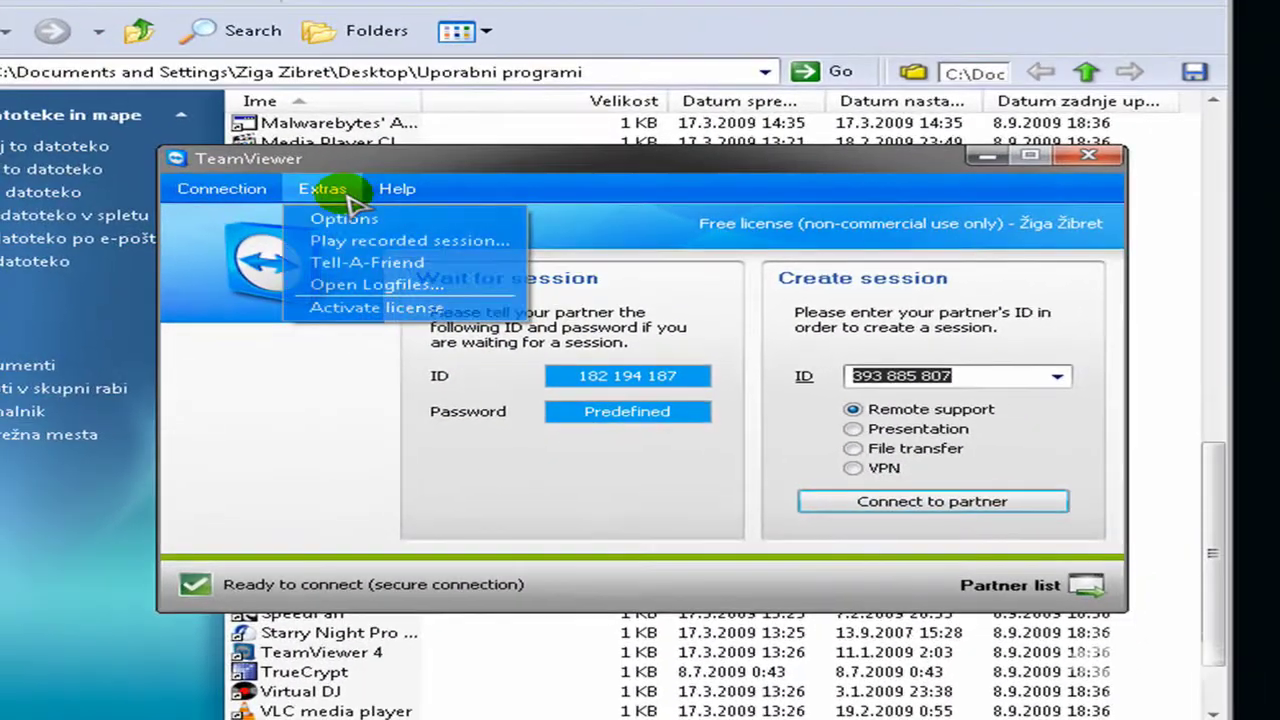
pyautogui.click(300, 205)
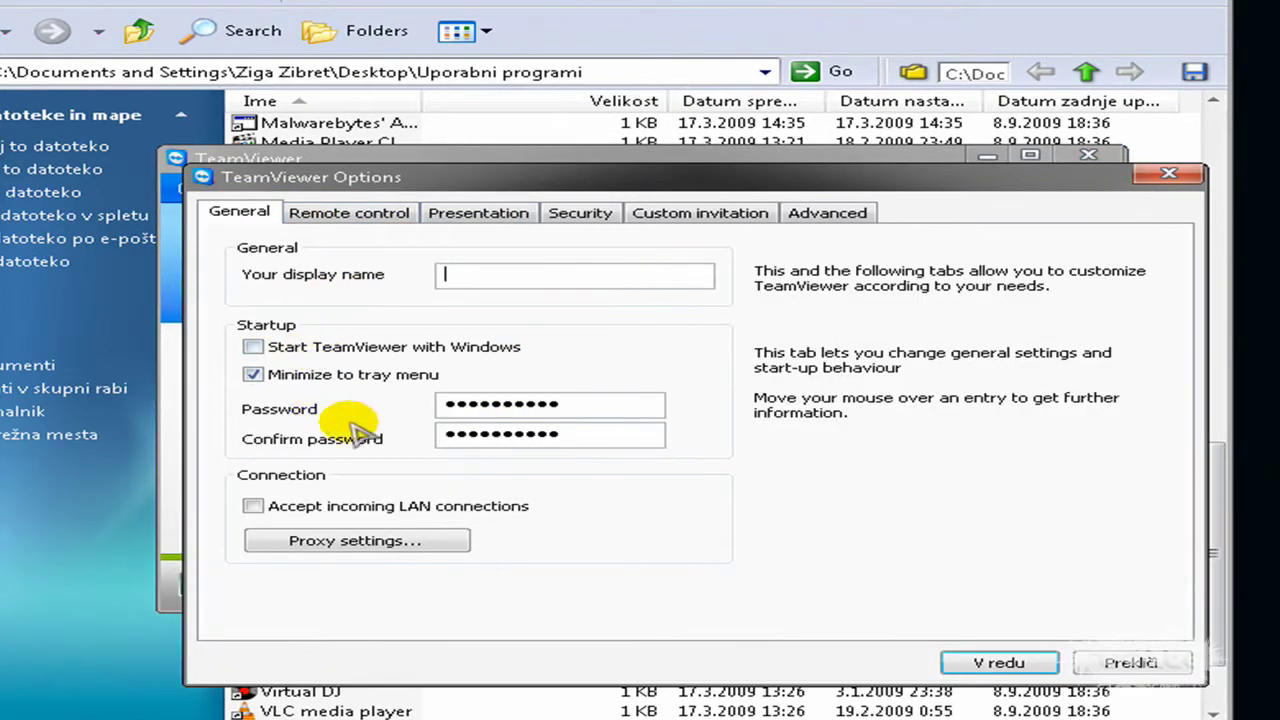
pyautogui.moveTo(265, 382)
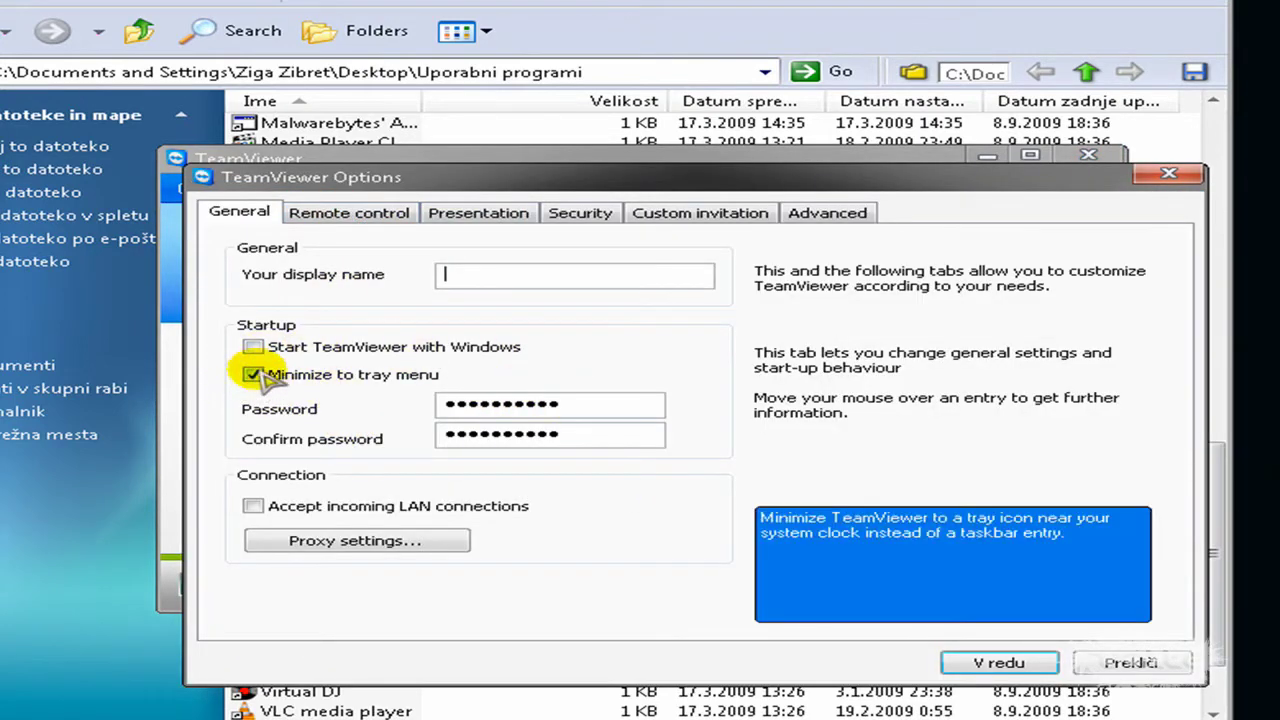
pyautogui.moveTo(455, 400)
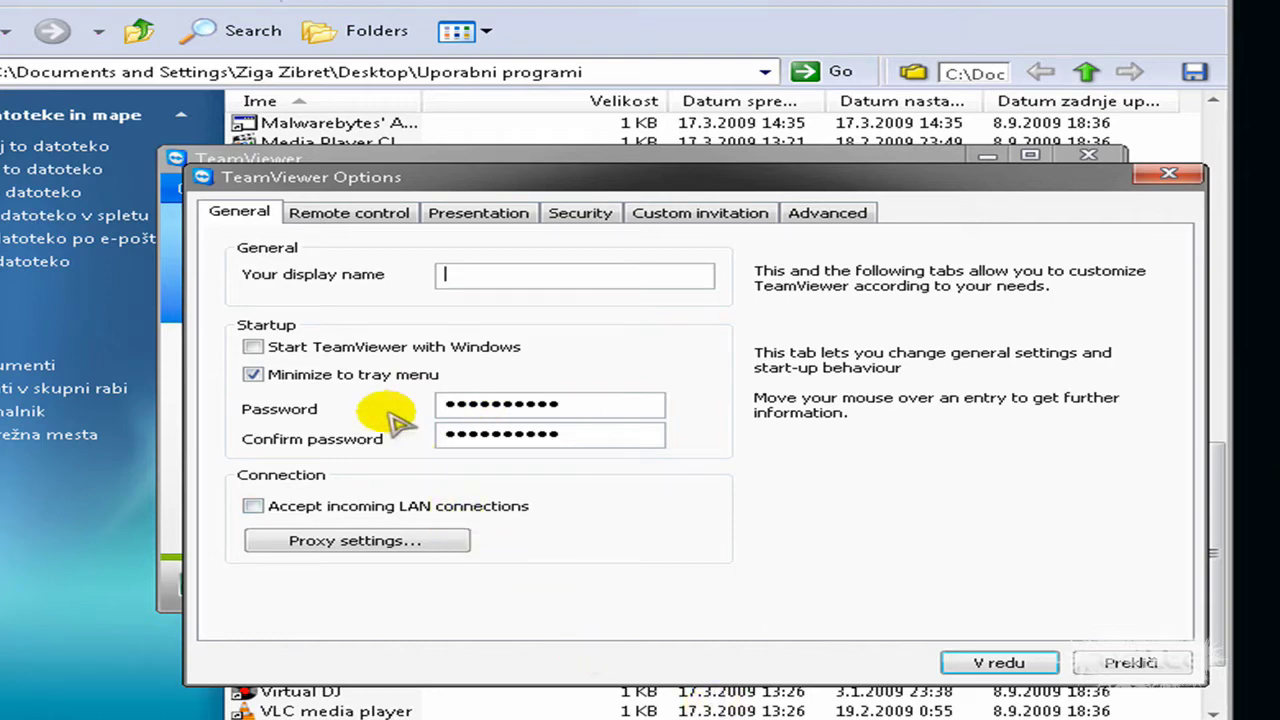
pyautogui.moveTo(255, 349)
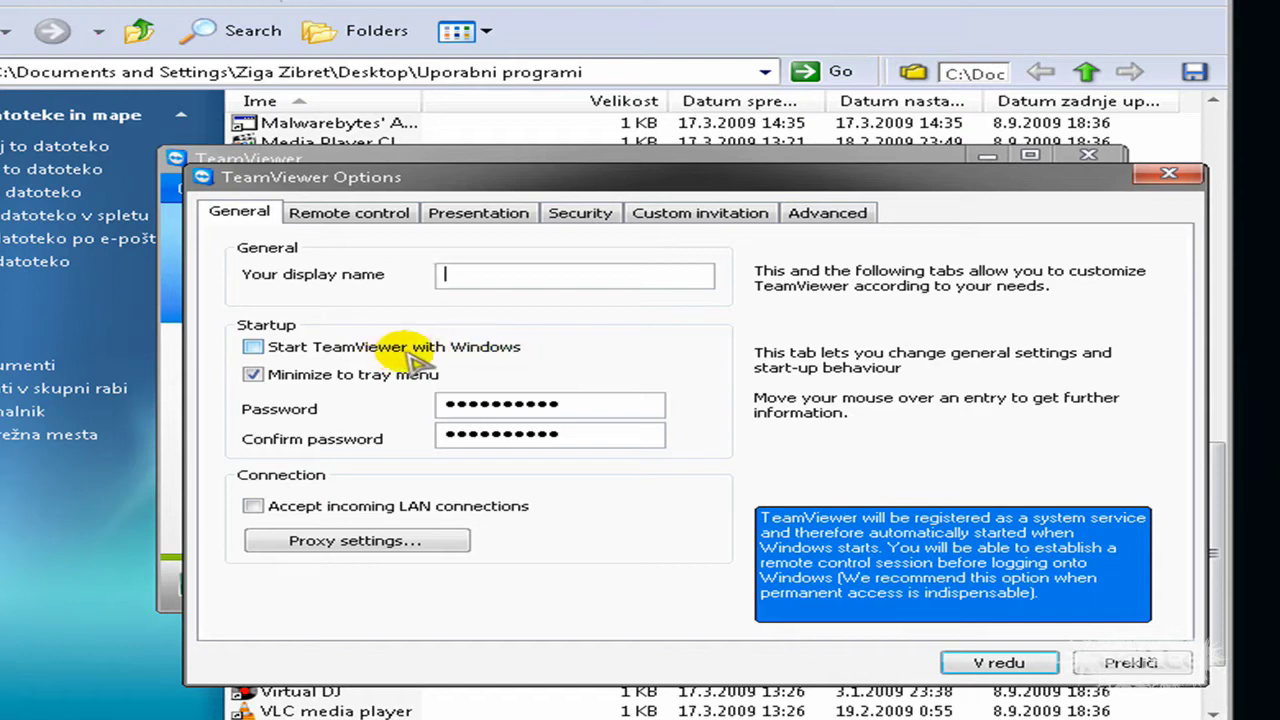
pyautogui.moveTo(483, 368)
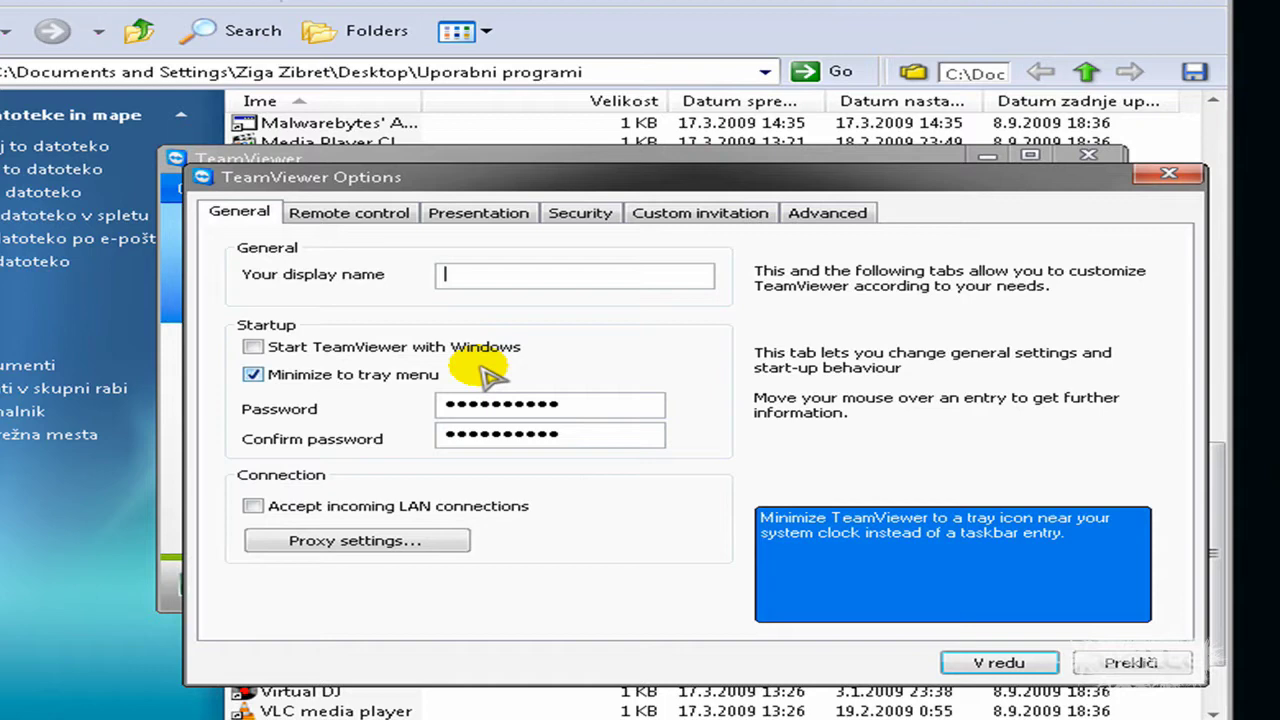
pyautogui.click(580, 213)
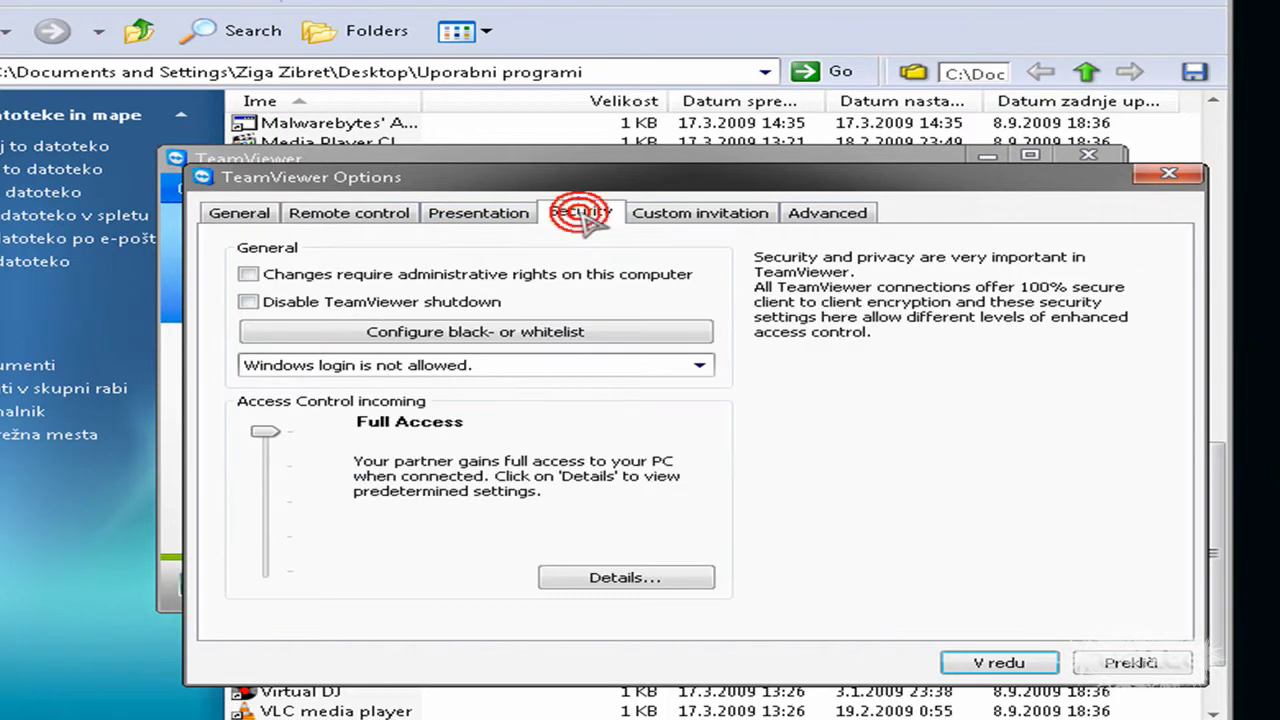
pyautogui.click(235, 213)
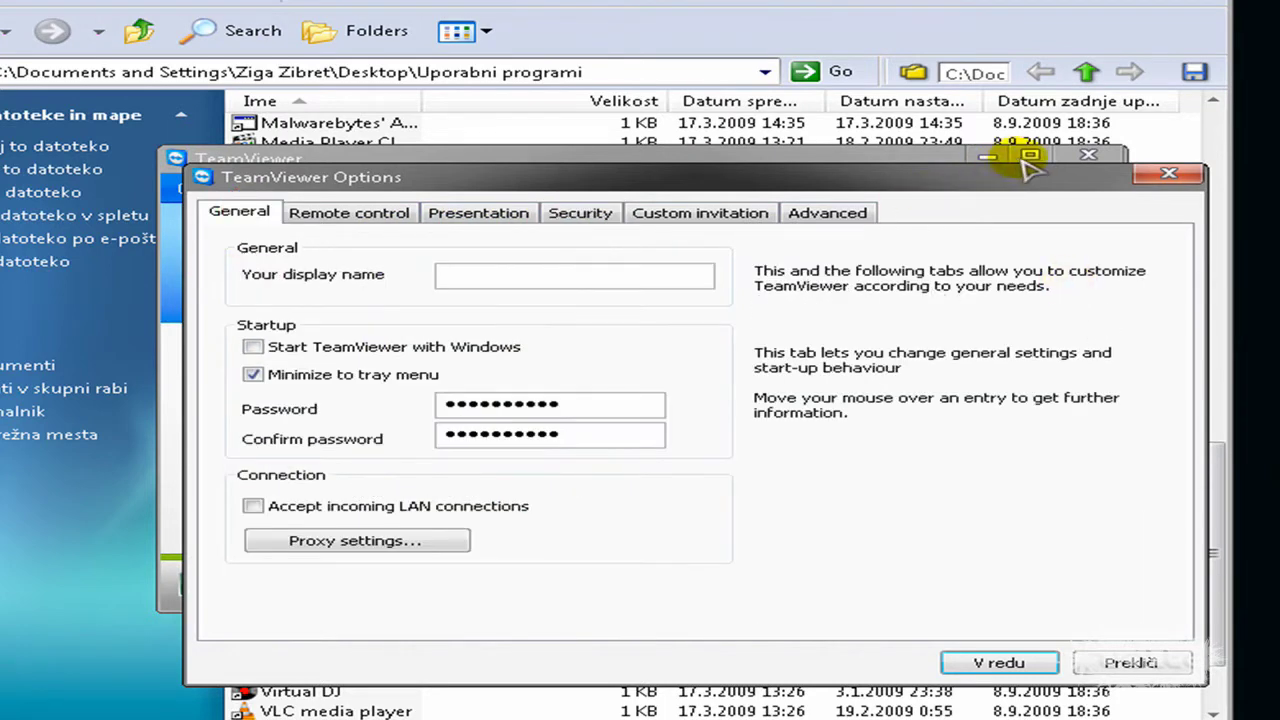
pyautogui.click(1167, 175)
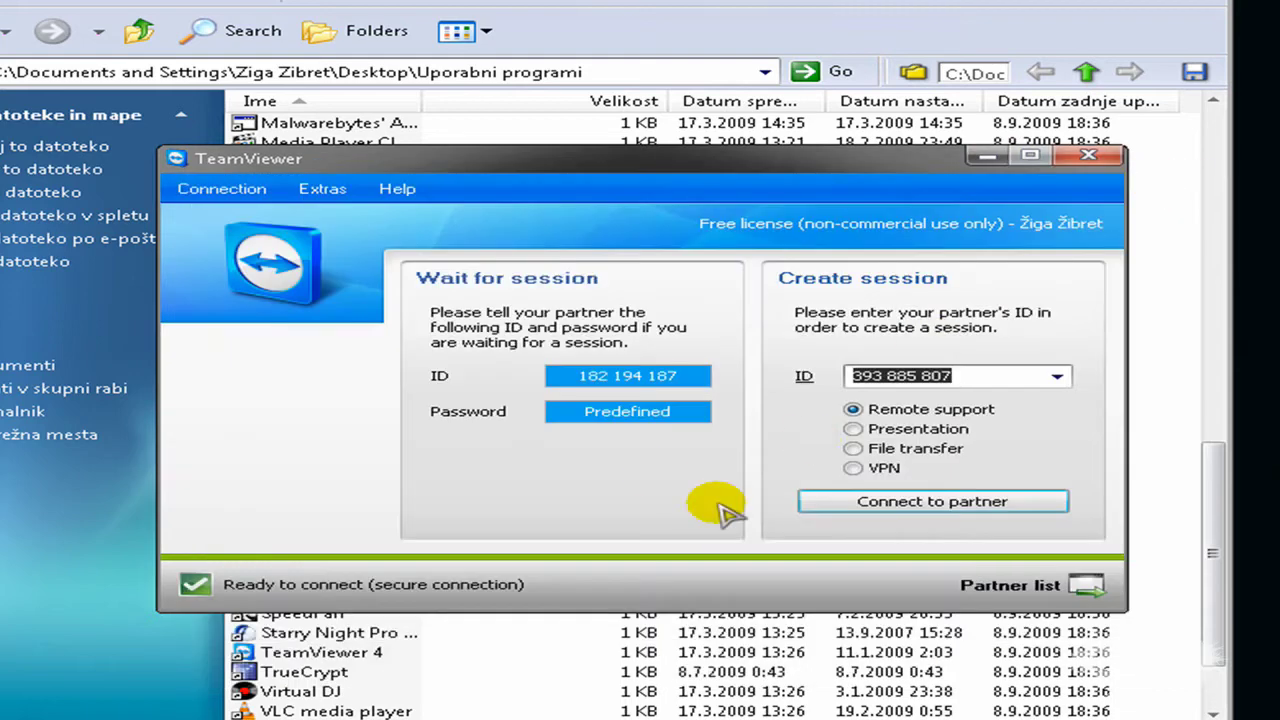
# Highlight your own TeamViewer ID, then move the TeamViewer window up and to the left
pyautogui.moveTo(571, 375)
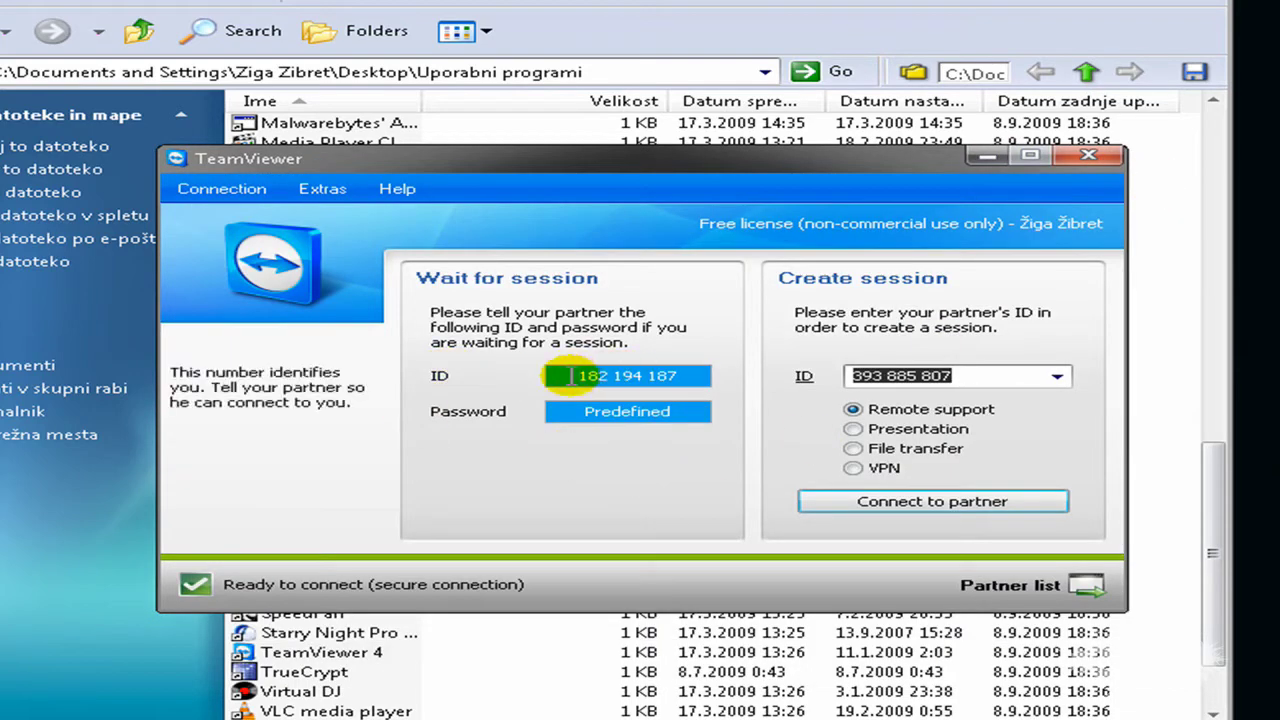
pyautogui.moveTo(571, 375); pyautogui.dragTo(714, 375)
pyautogui.click(694, 375)
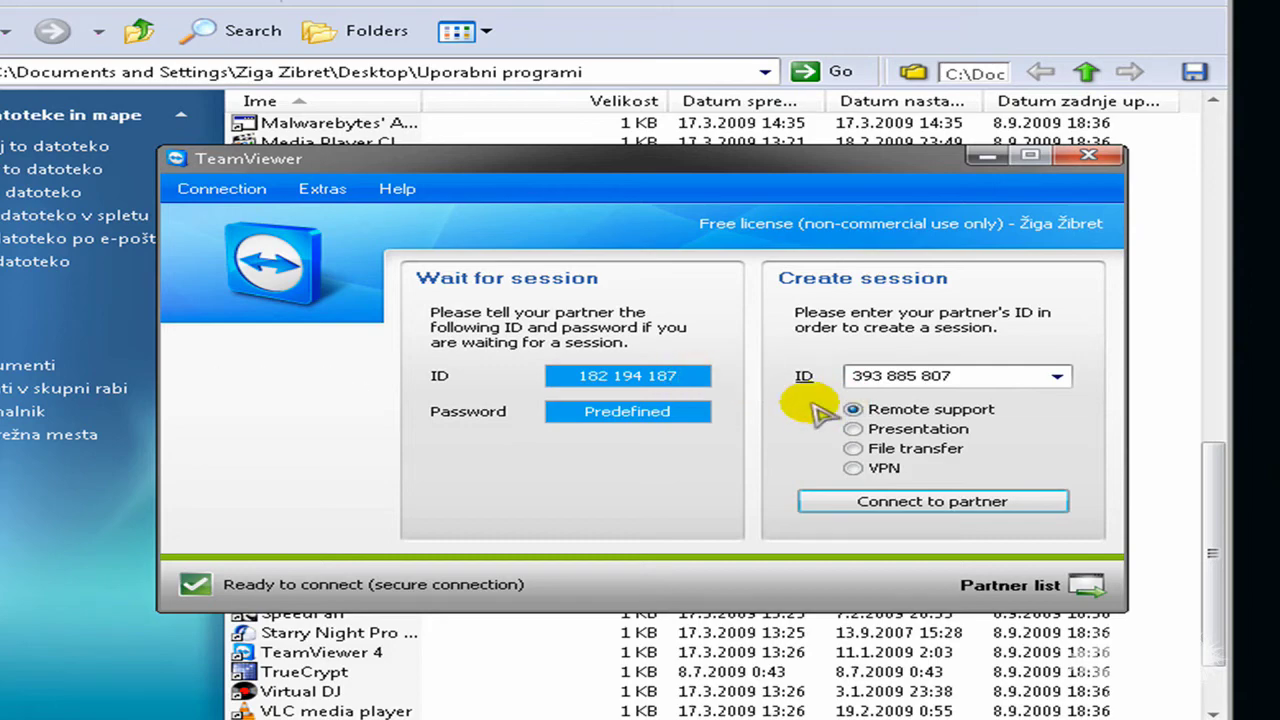
pyautogui.moveTo(727, 166); pyautogui.dragTo(635, 84)
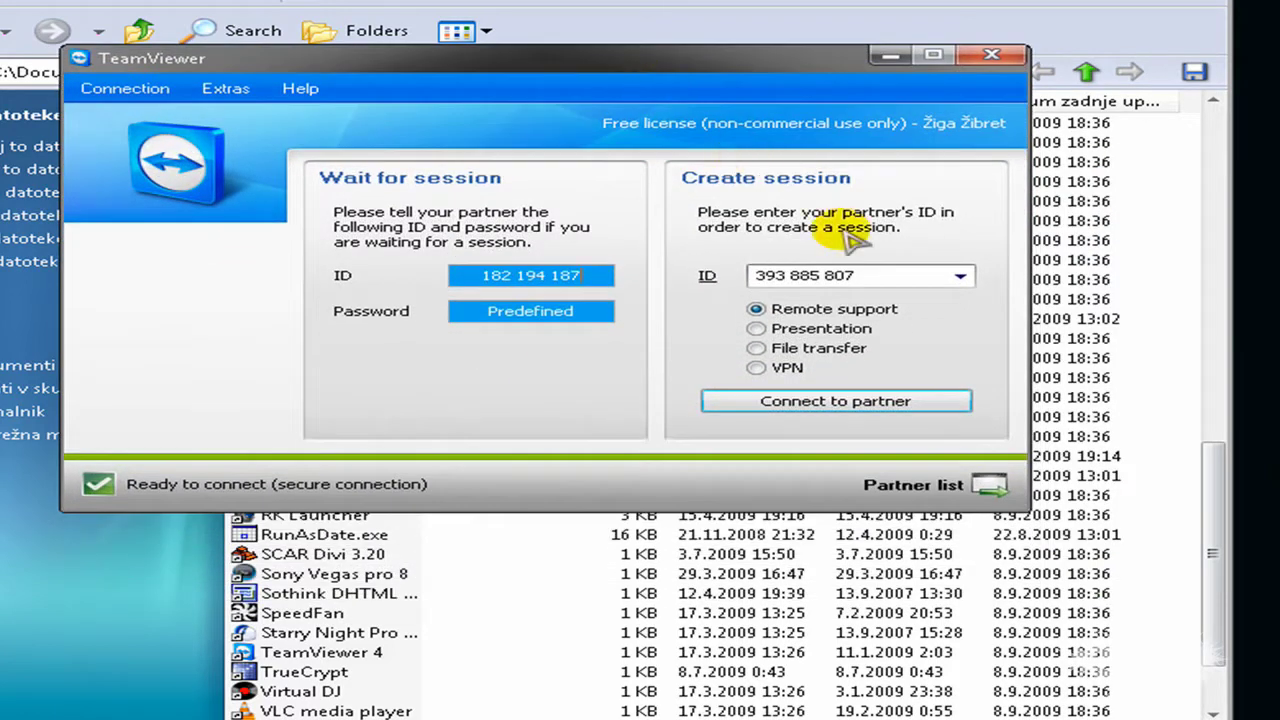
# Check the partner's ID entered in the partner ID box
pyautogui.click(882, 278)
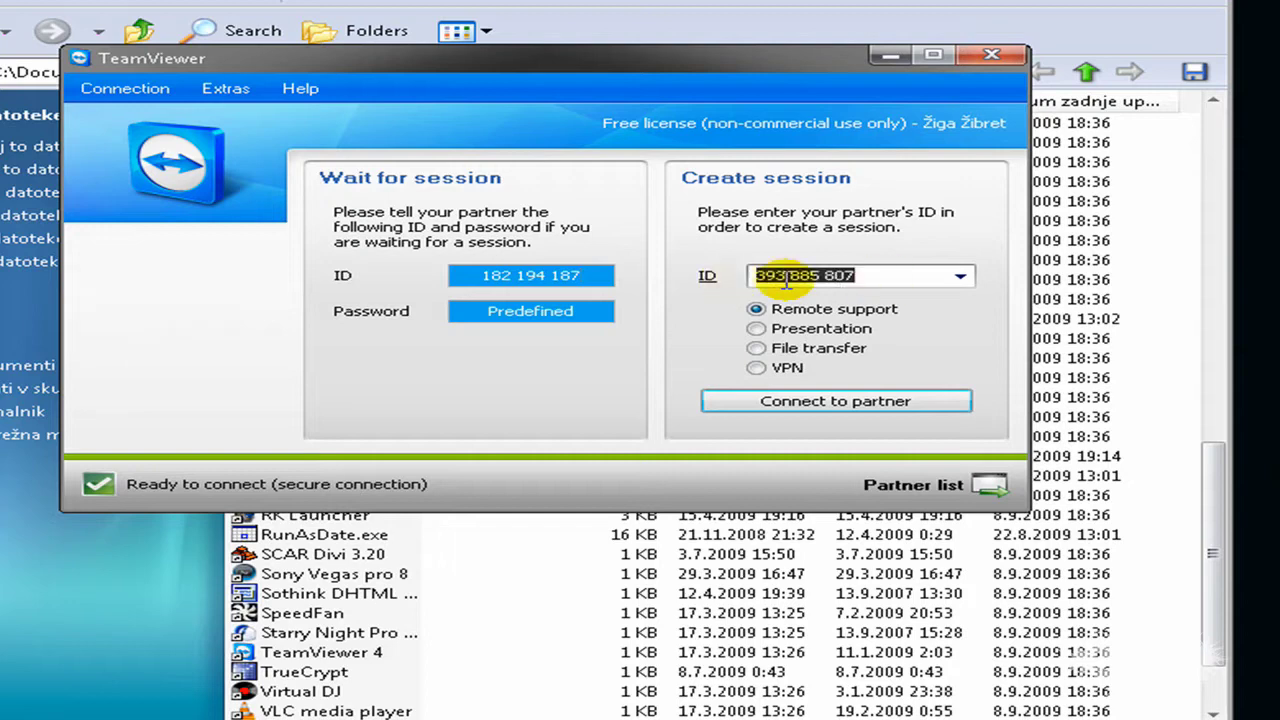
pyautogui.click(890, 279)
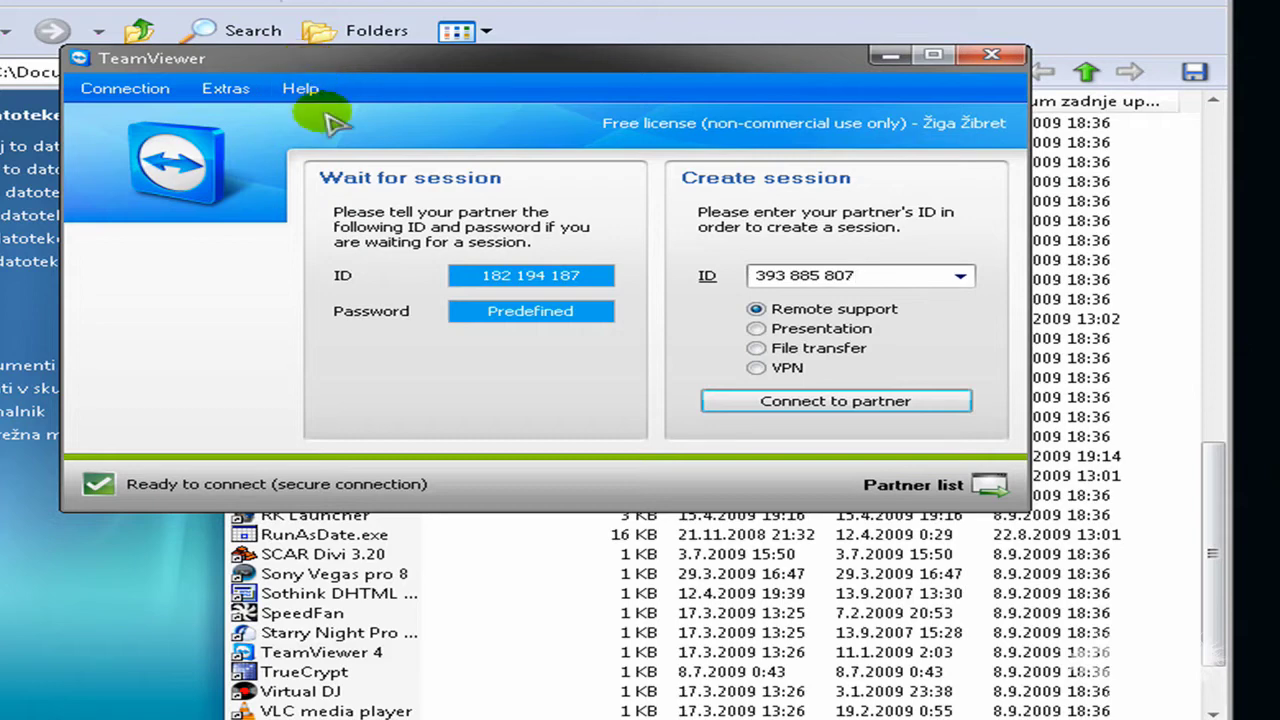
pyautogui.click(872, 278)
pyautogui.doubleClick(872, 278)
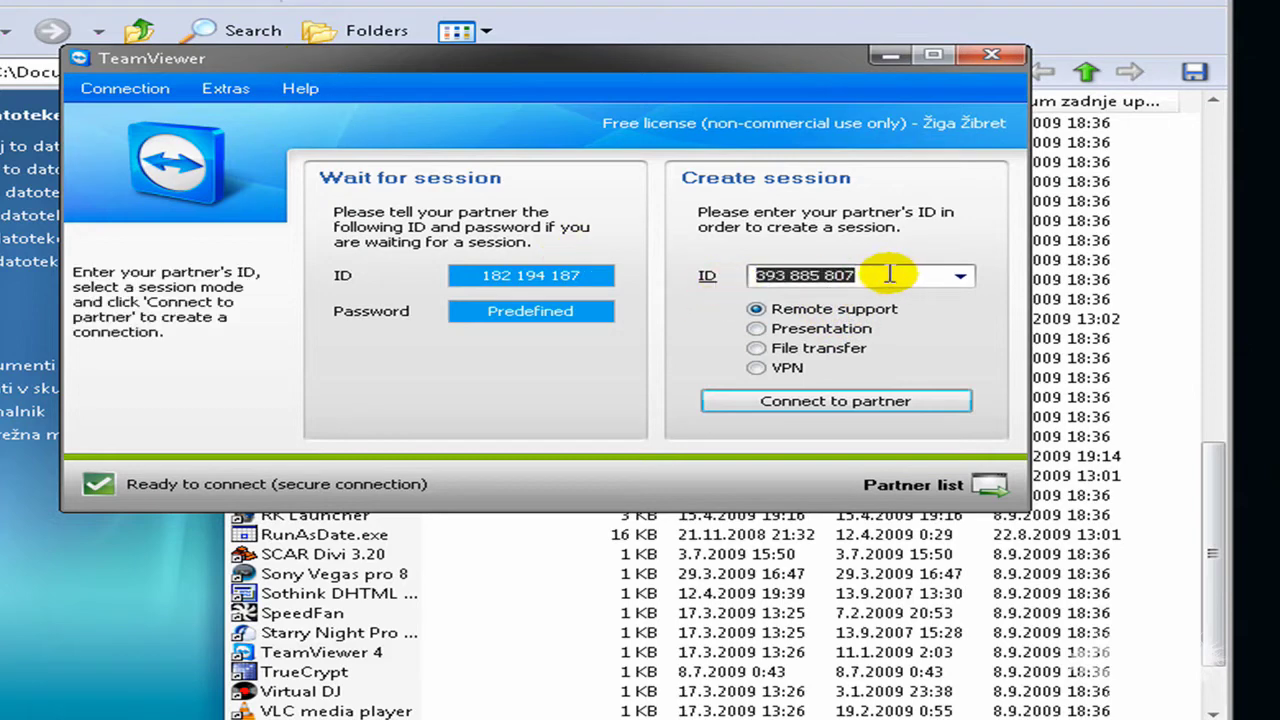
pyautogui.click(891, 277)
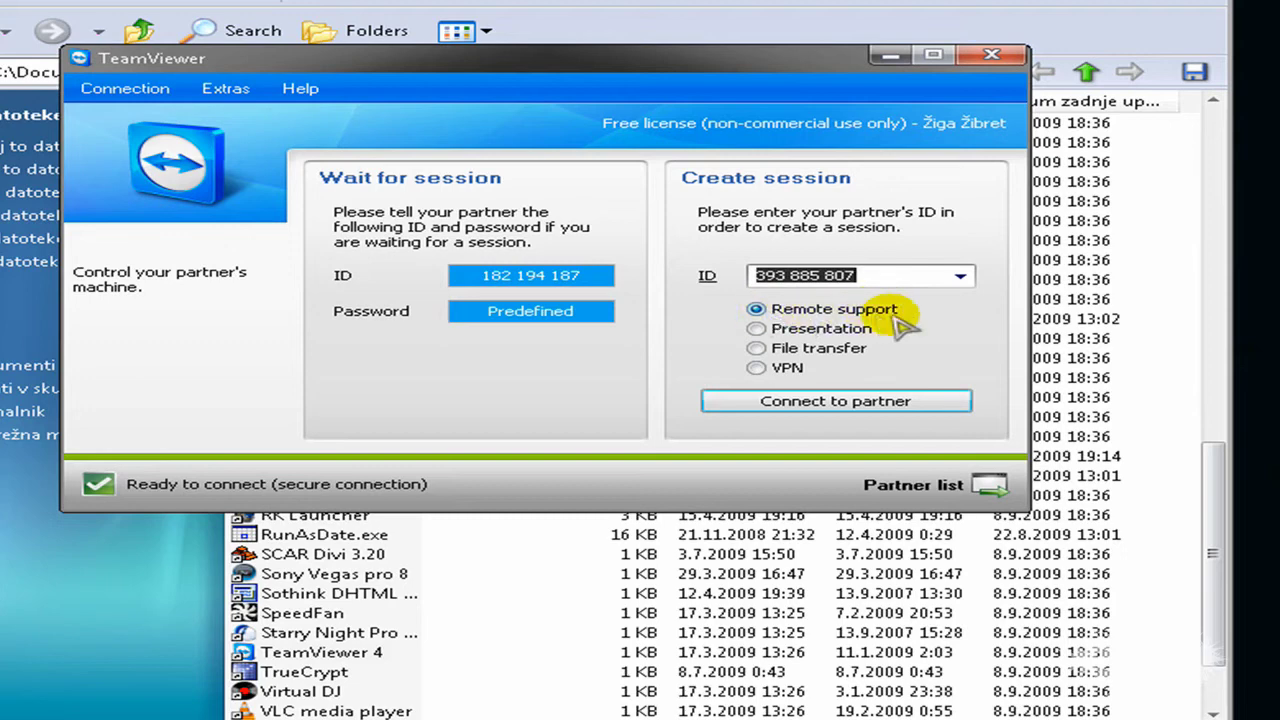
# Choose Remote support, connect to the partner, and cancel the first authentication prompt
pyautogui.click(782, 312)
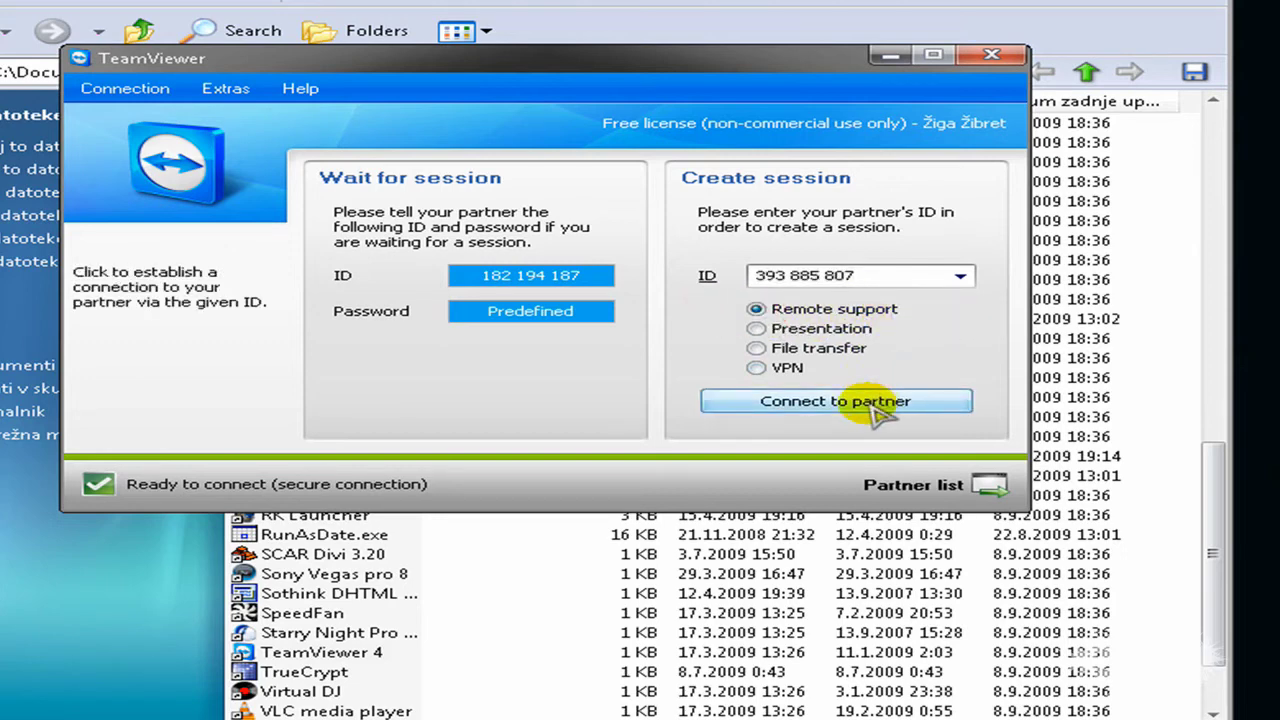
pyautogui.click(873, 405)
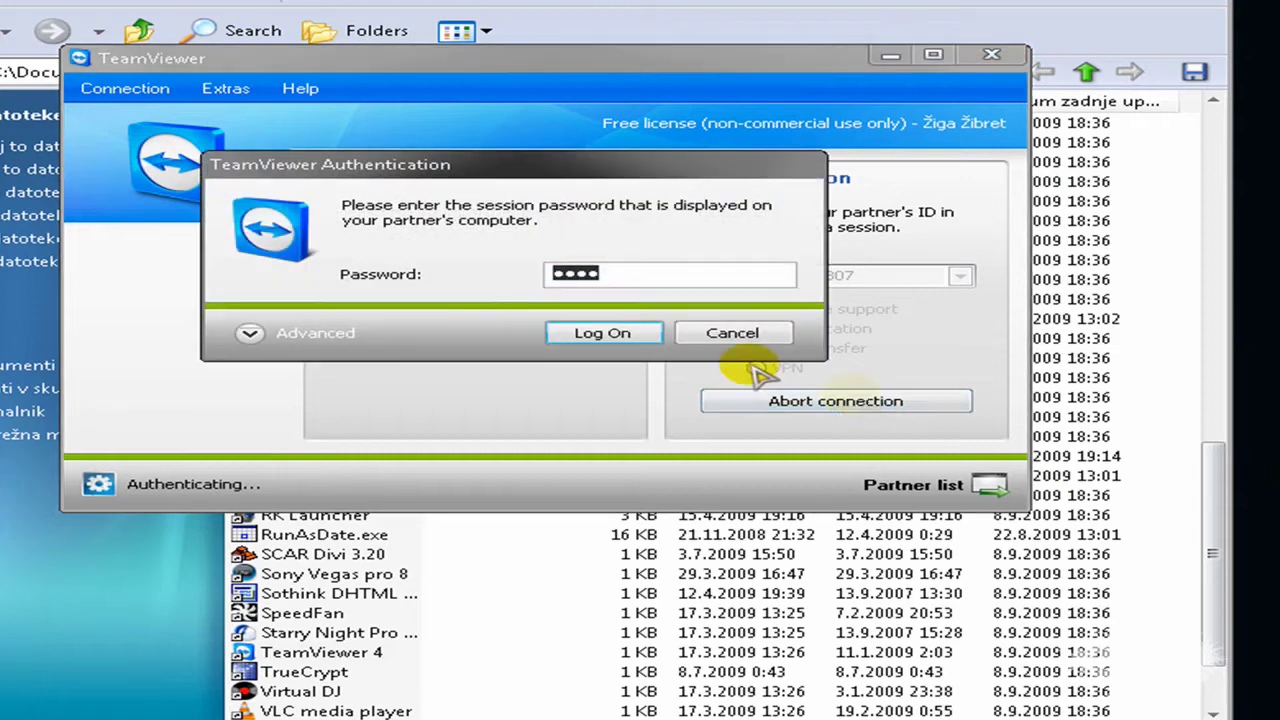
pyautogui.moveTo(663, 277); pyautogui.dragTo(463, 295)
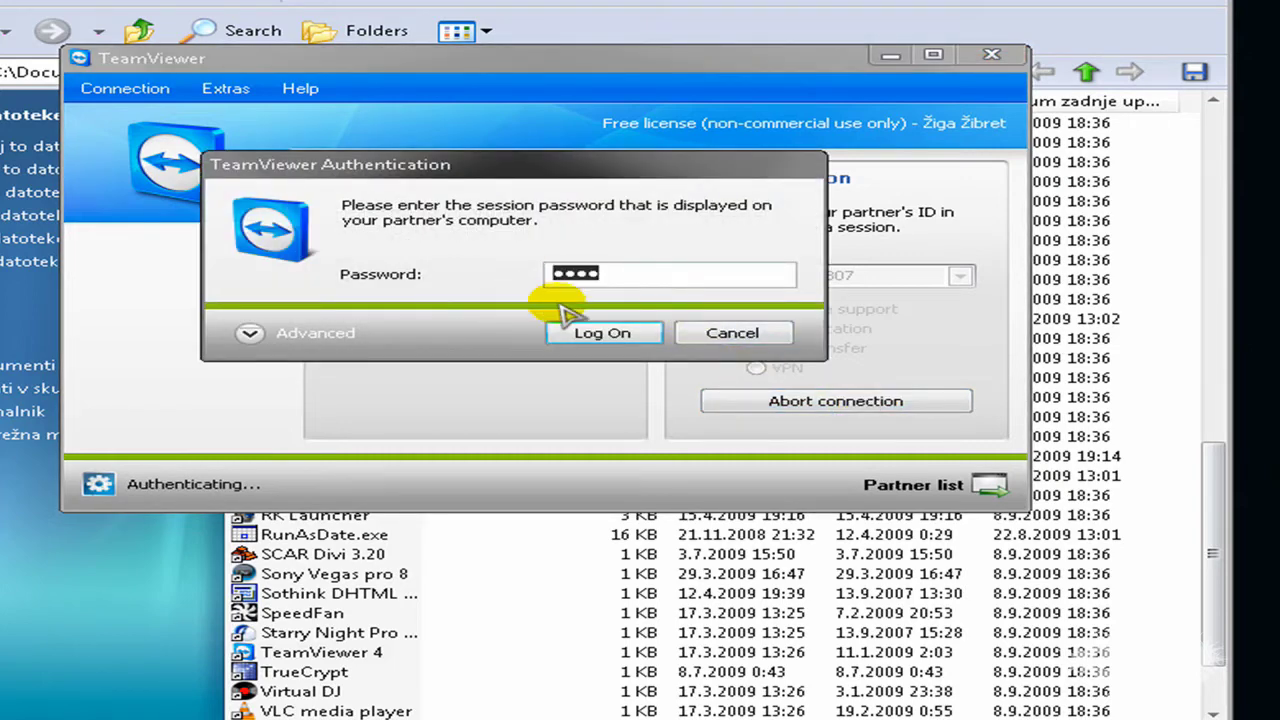
pyautogui.click(703, 336)
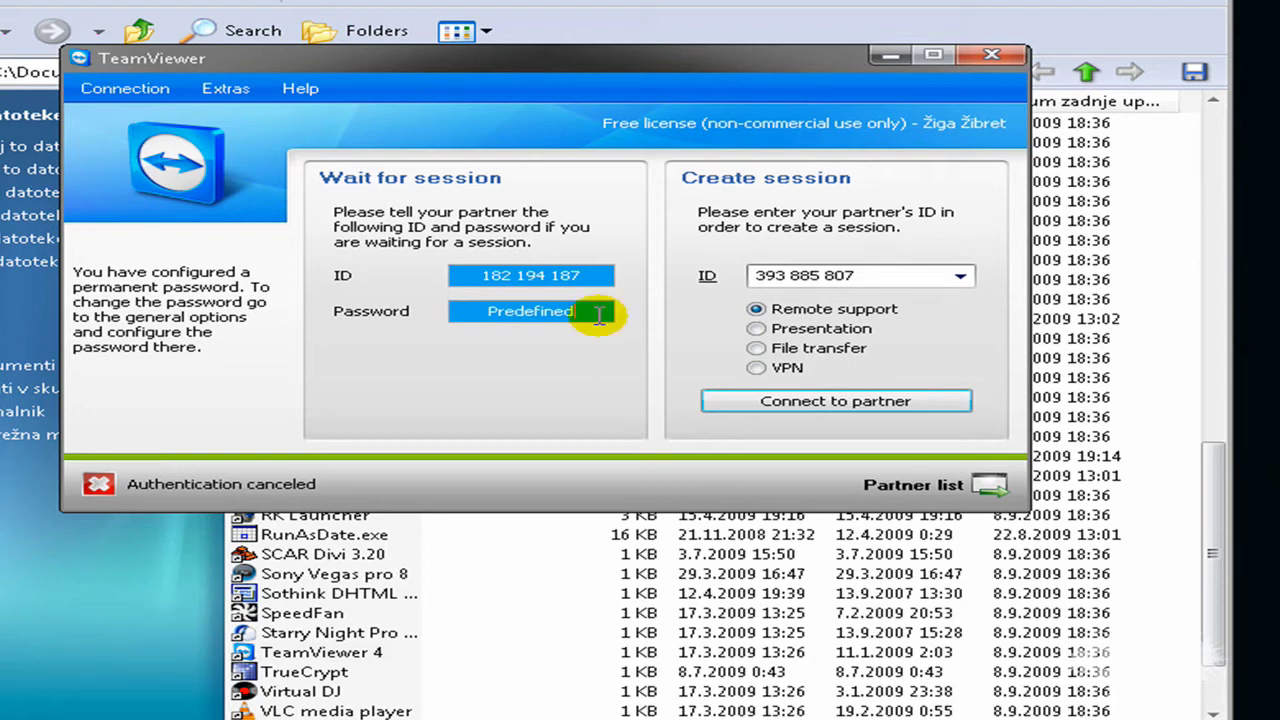
# Point out the predefined password, reconnect to the partner, and log on with the session password
pyautogui.click(600, 314)
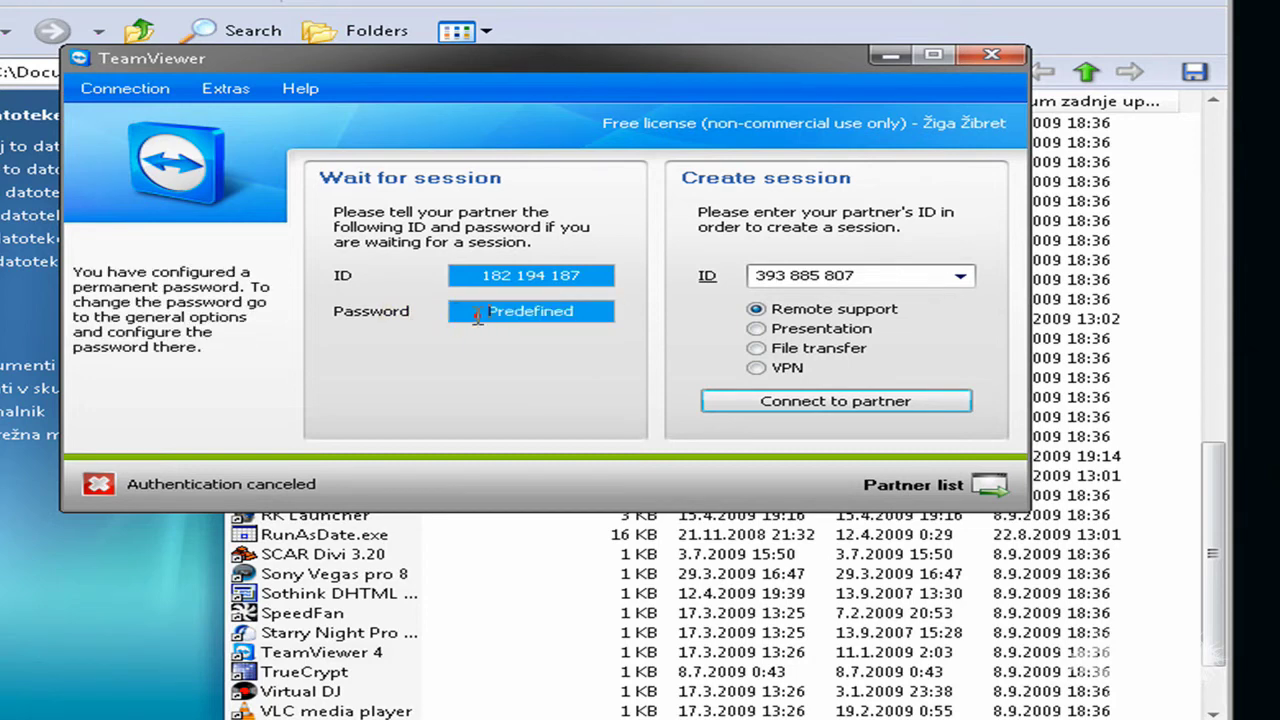
pyautogui.moveTo(487, 314)
pyautogui.mouseDown()
pyautogui.moveTo(588, 316)
pyautogui.moveTo(443, 314)
pyautogui.mouseUp()
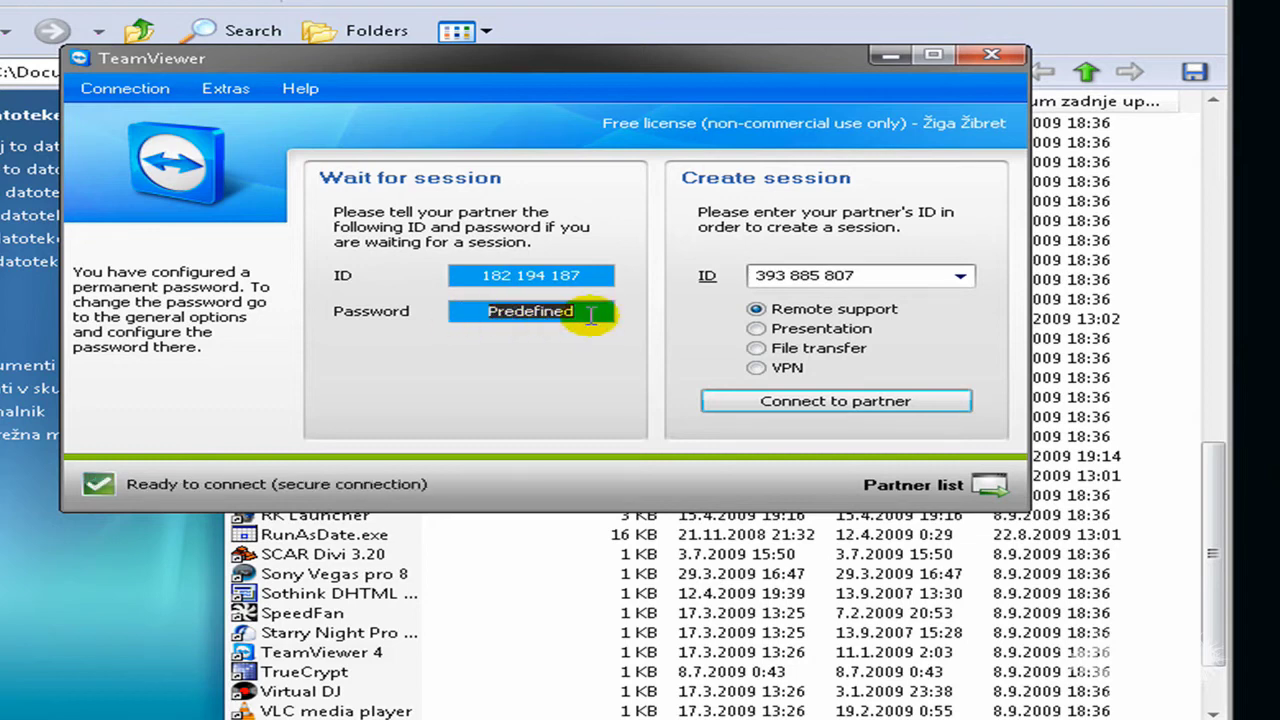
pyautogui.click(835, 401)
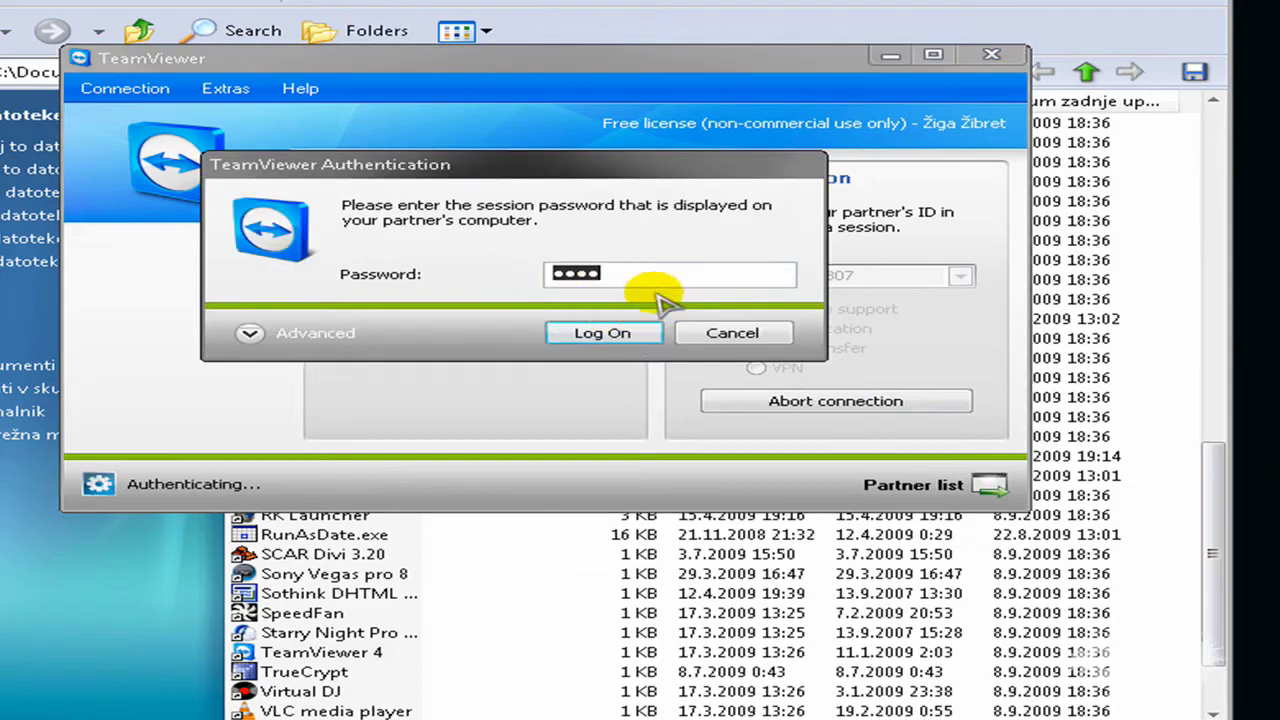
pyautogui.click(620, 338)
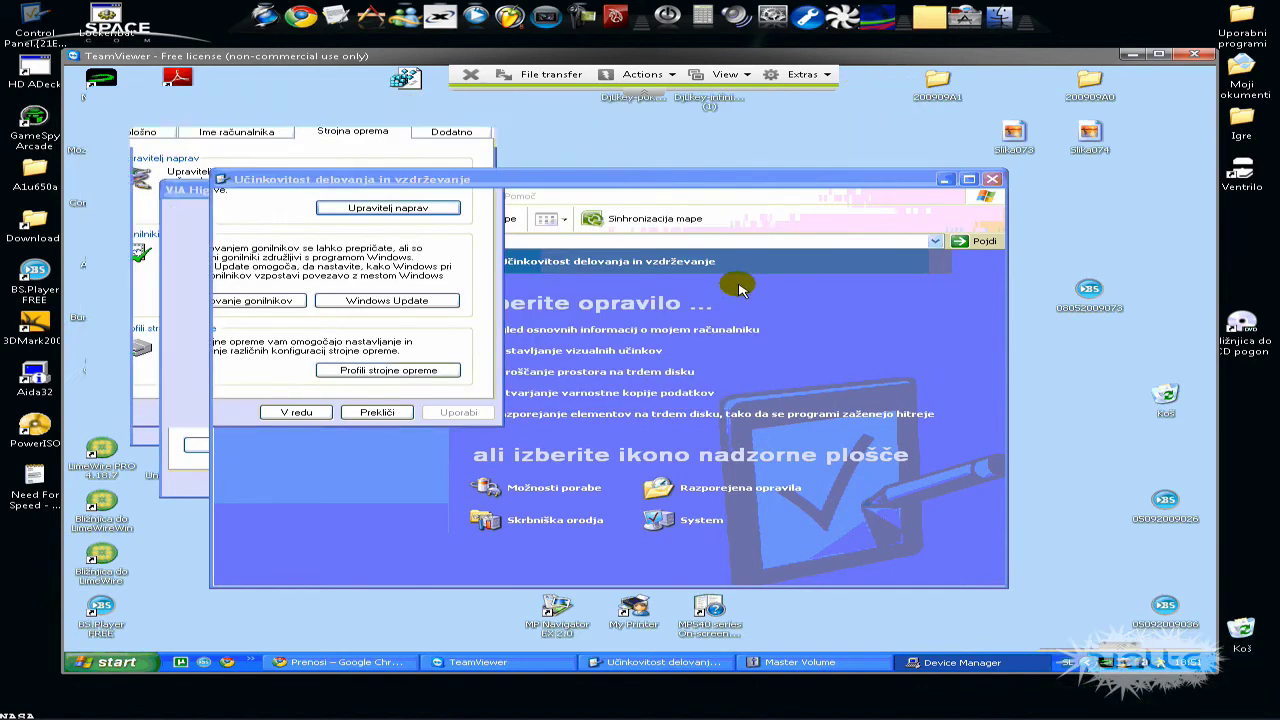
# Bring the Učinkovitost delovanja in vzdrževanje window forward, open the desktop's New menu, then minimize the remote view
pyautogui.click(712, 292)
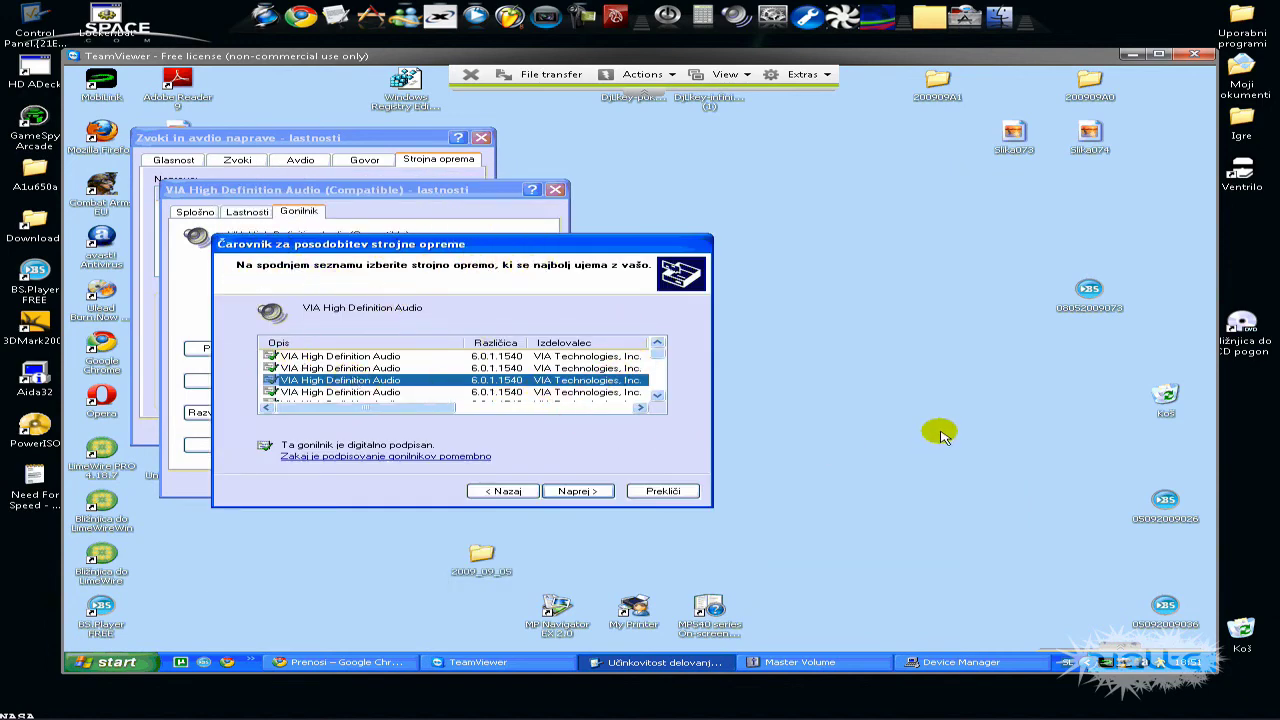
pyautogui.rightClick(940, 435)
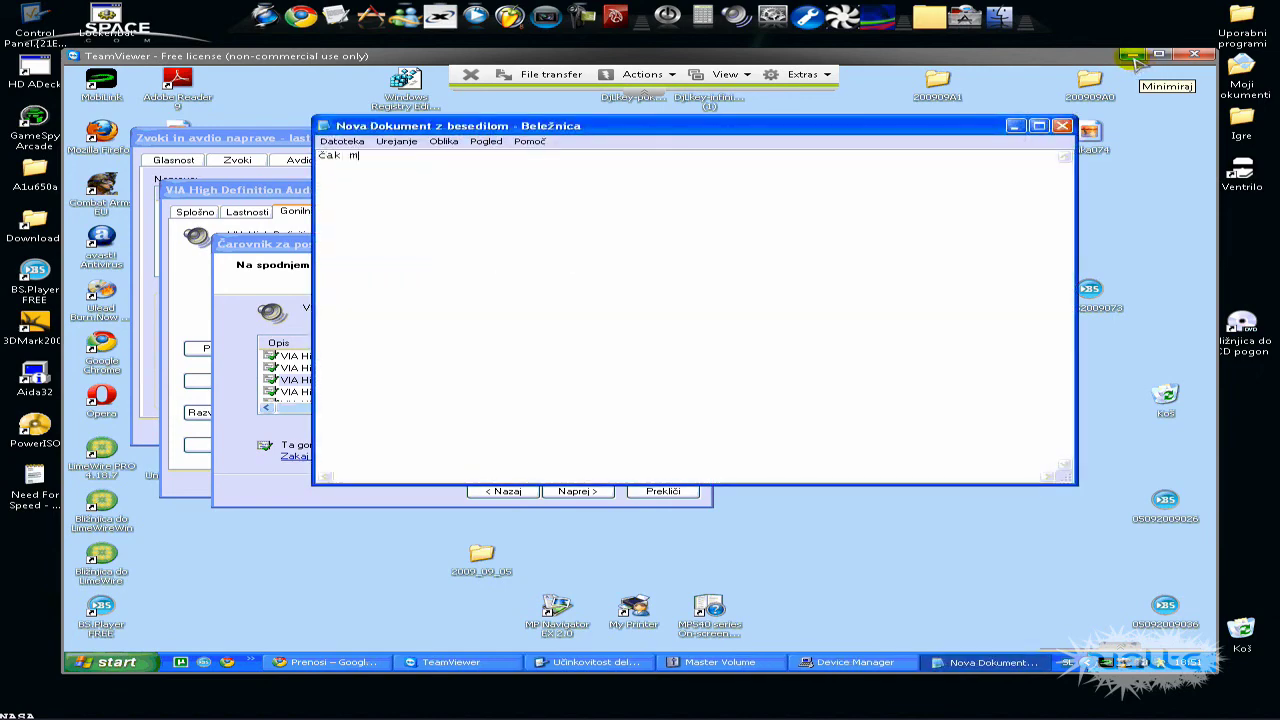
pyautogui.click(1133, 58)
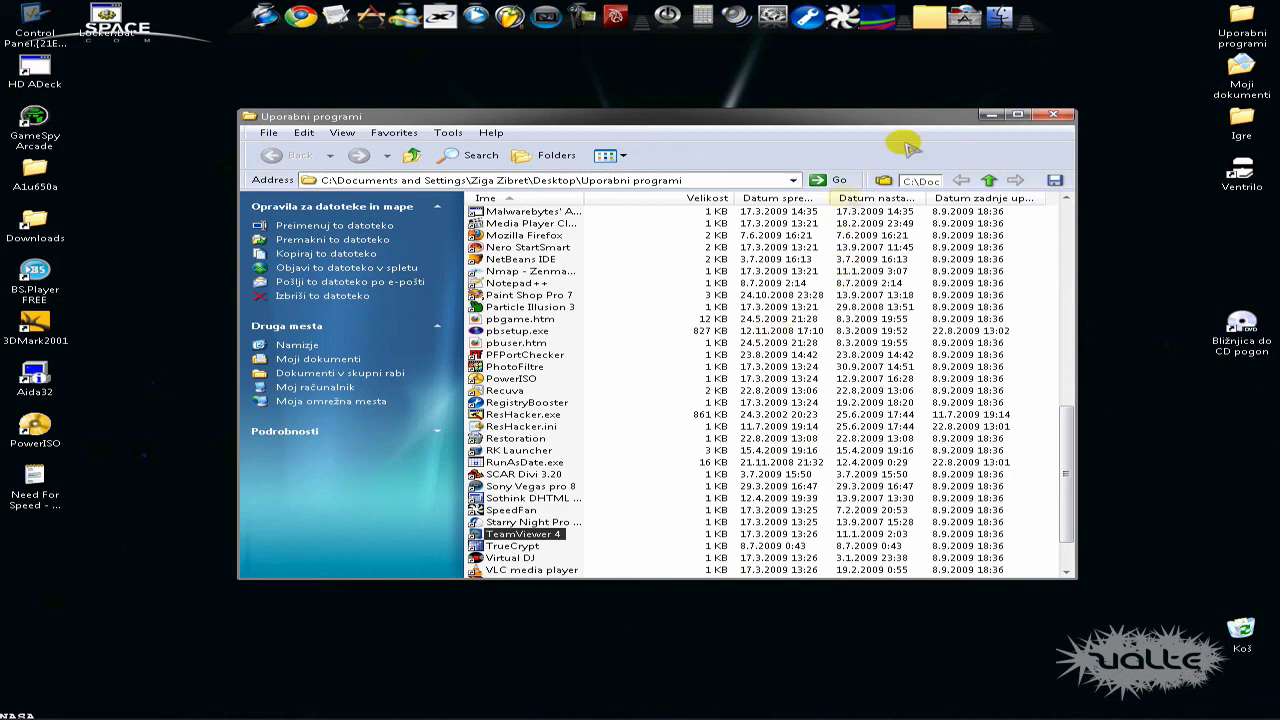
# Minimize the Uporabni programi folder window
pyautogui.click(986, 116)
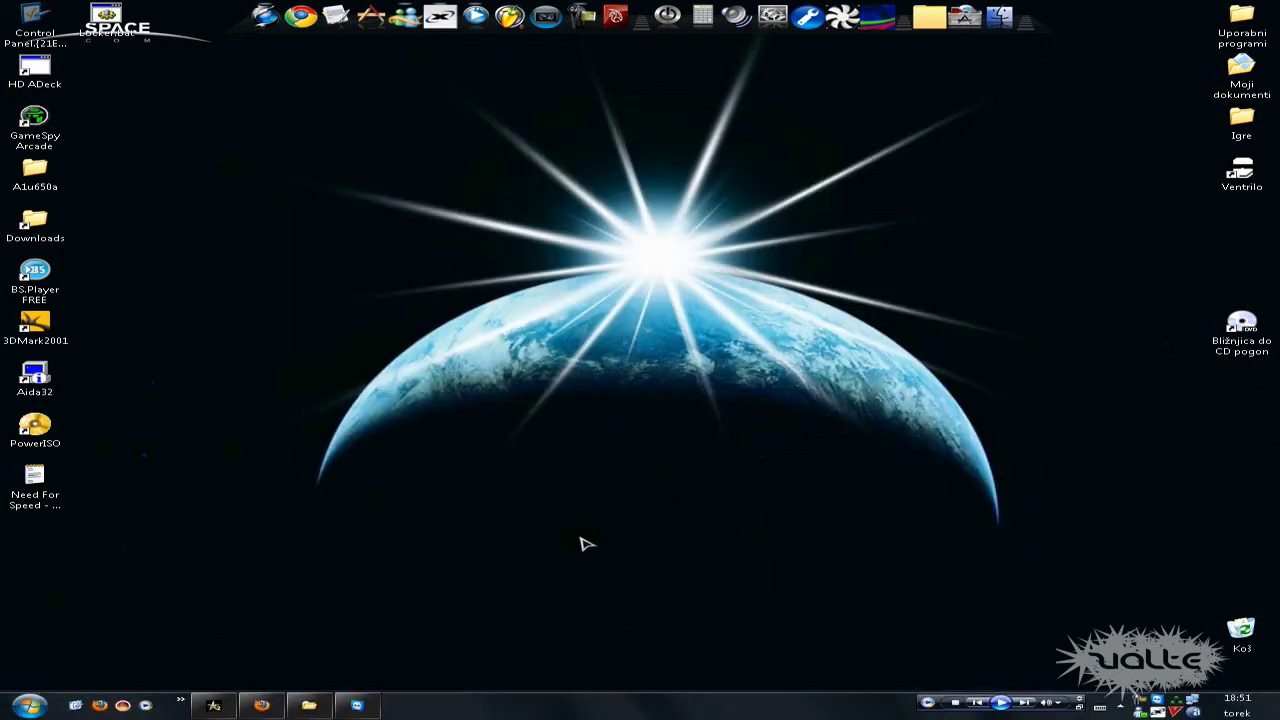